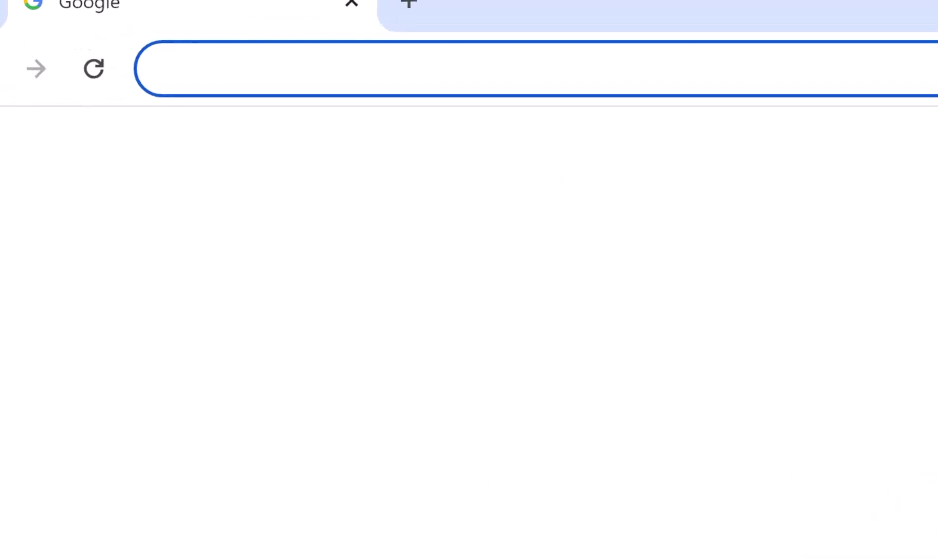
Load domains44.com in Chrome to reach the free domain search tool
type("domains44.com")
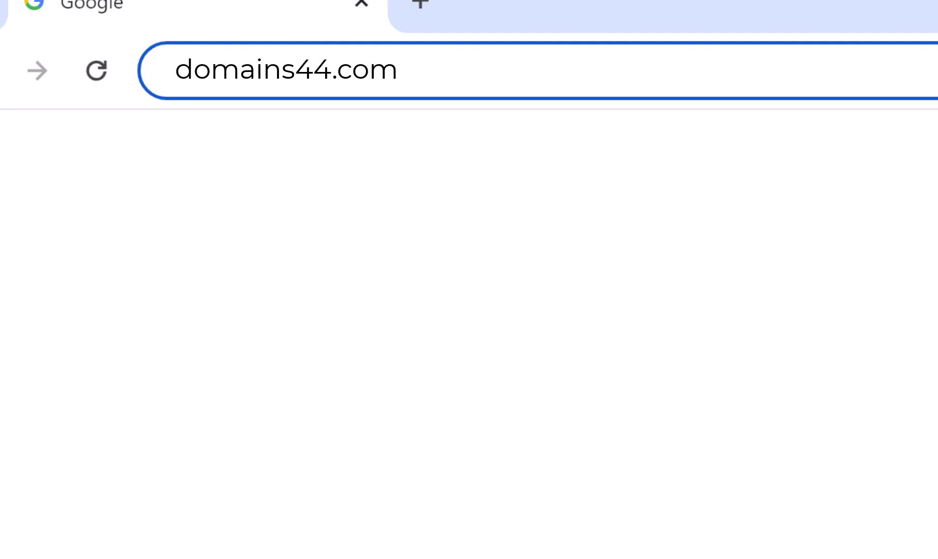
key("Return")
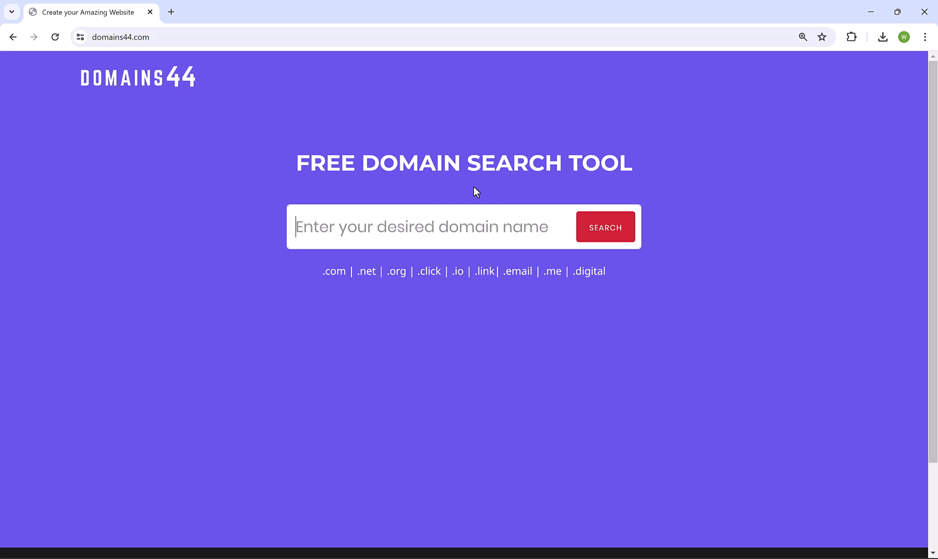
Search for tradegurus and note that tradegurus.com and tradegurus.net are taken
type("t")
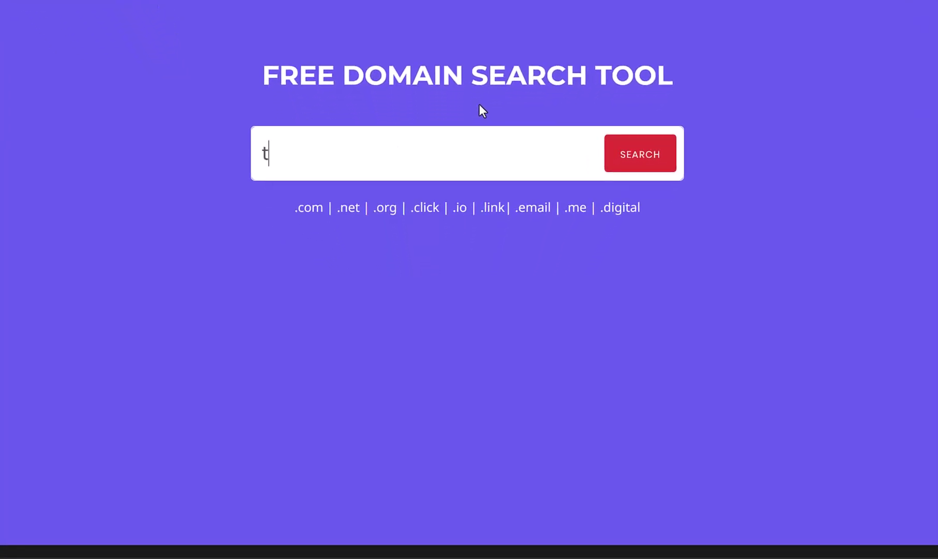
type("radegurus")
key("Return")
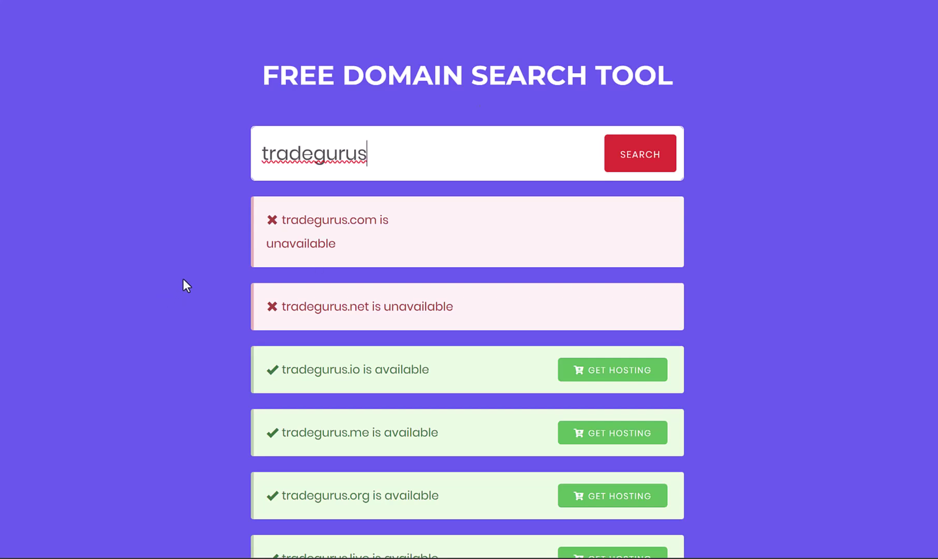
left_click_drag(280, 213, 362, 240)
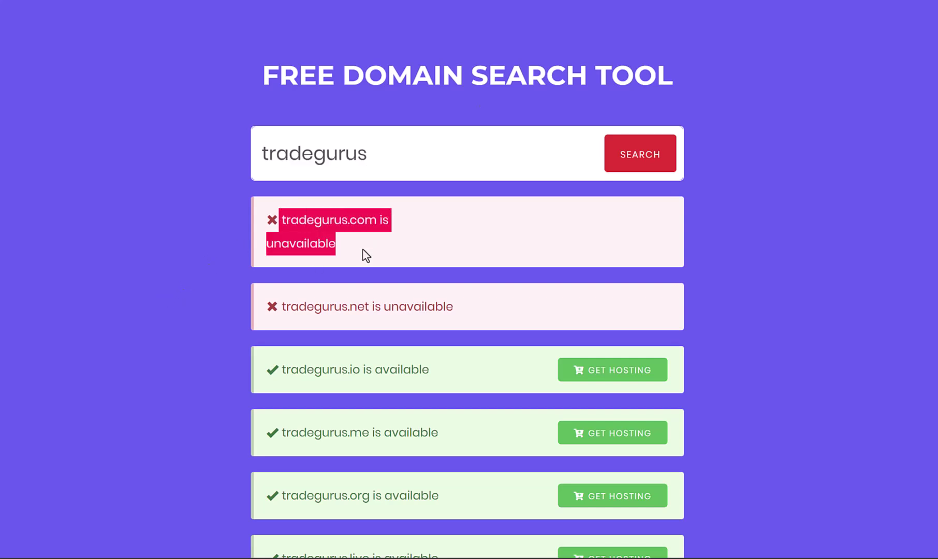
left_click(321, 306)
left_click_drag(280, 306, 449, 305)
left_click(448, 305)
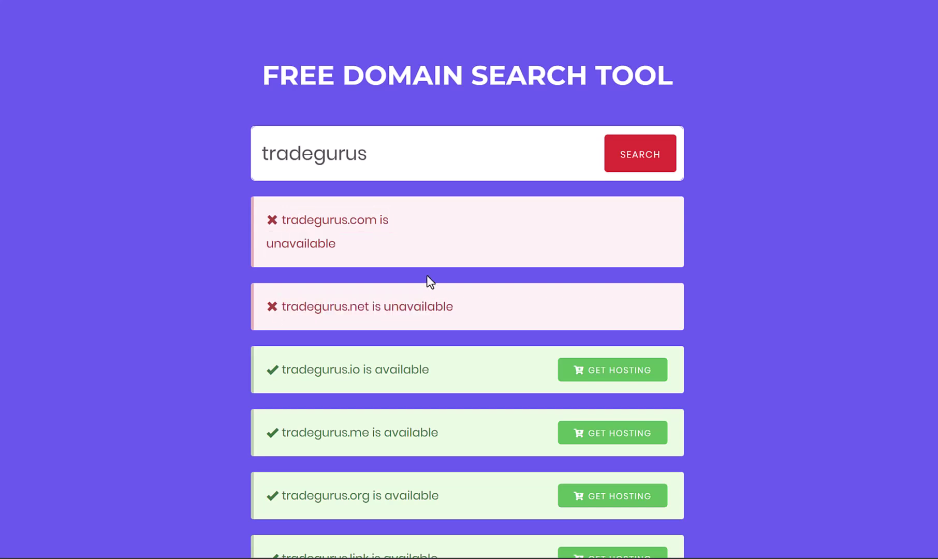
Review the available tradegurus extensions further down, such as .io, .me and .org
scroll(426, 280, "down", 3)
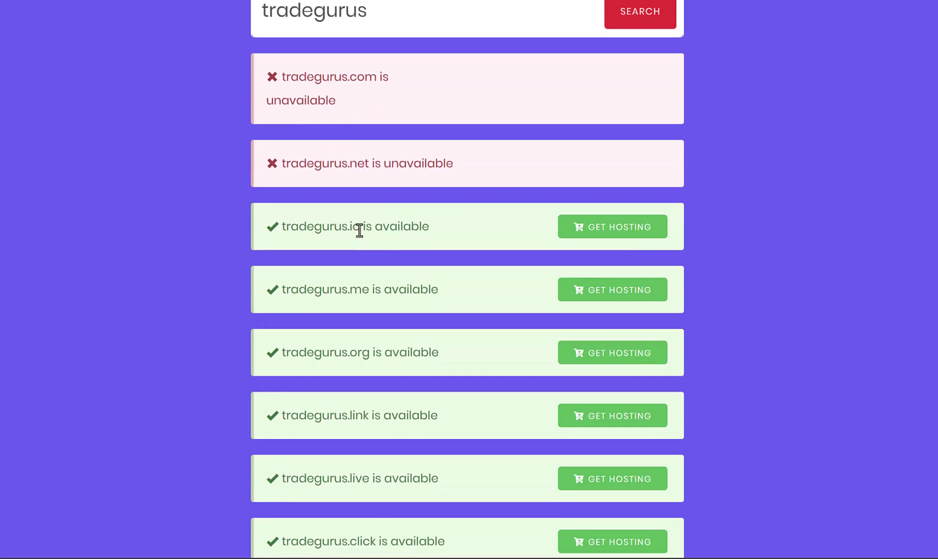
left_click_drag(359, 229, 279, 233)
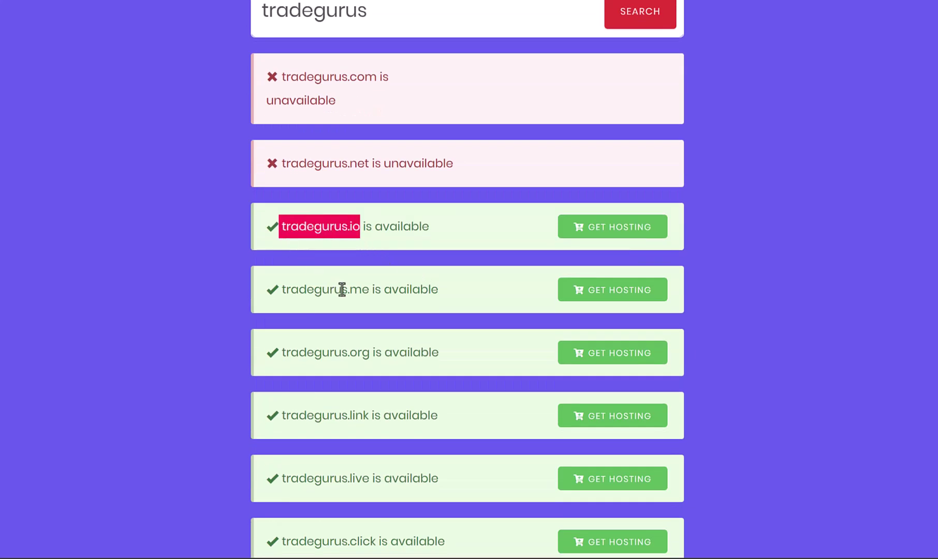
left_click_drag(341, 289, 362, 290)
left_click_drag(351, 353, 369, 353)
left_click(388, 365)
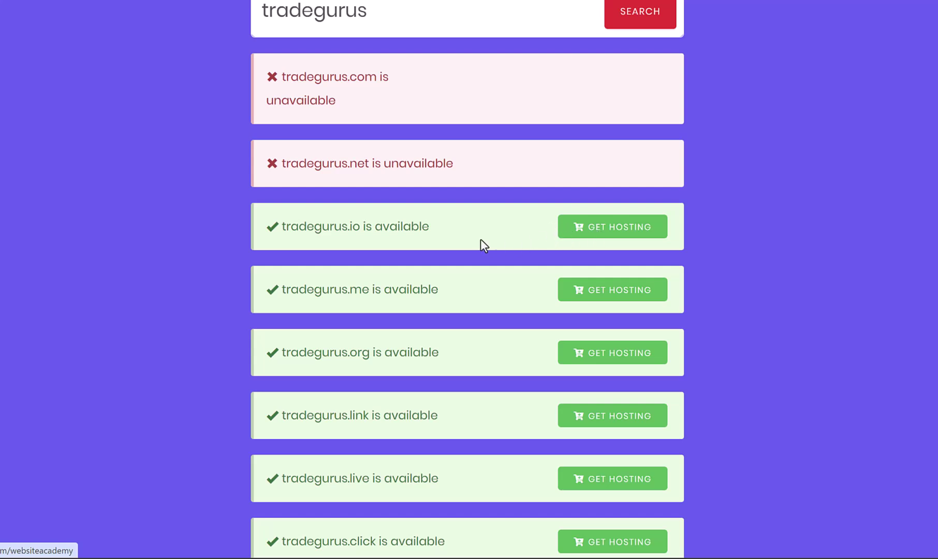
scroll(420, 247, "up", 3)
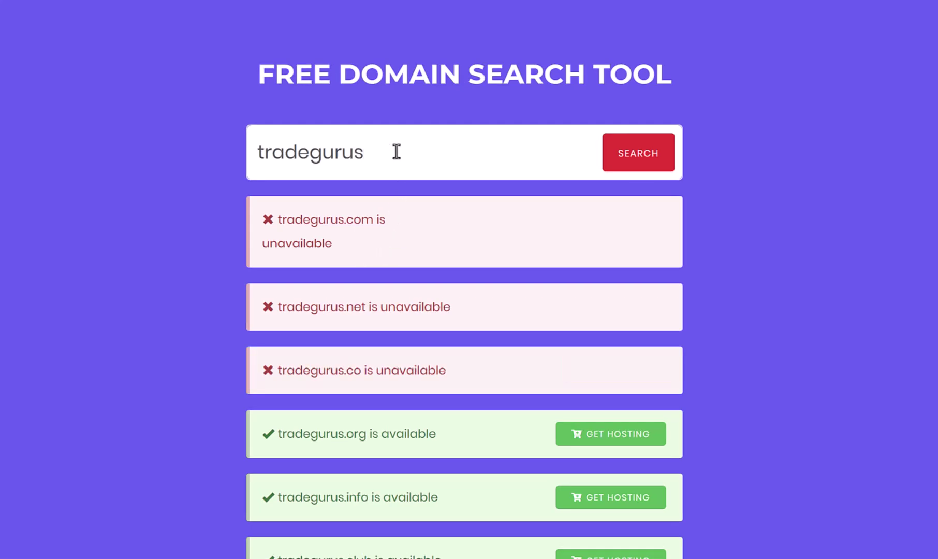
Search tradegurusonline and confirm tradegurusonline.com is available
type("online")
left_click(638, 159)
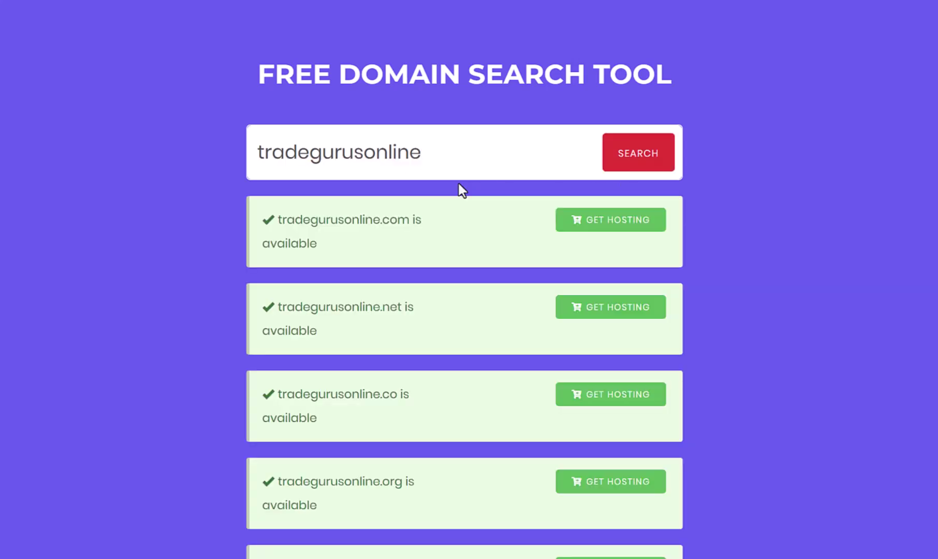
left_click_drag(409, 223, 295, 220)
left_click(360, 230)
Change the search term to trade-gurus and confirm trade-gurus.com is available
left_click_drag(364, 154, 515, 156)
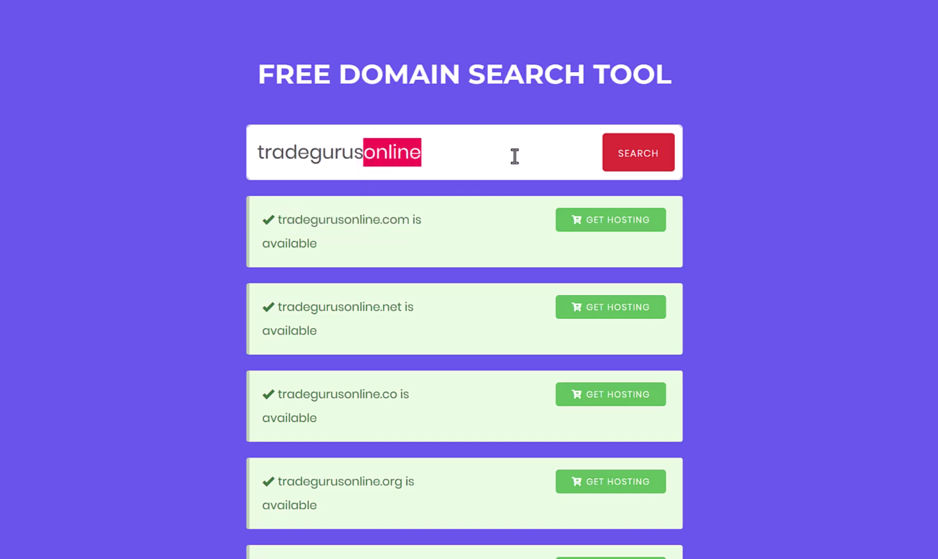
key("BackSpace")
key("Left")
key("Left")
key("Left")
key("Left")
key("Left")
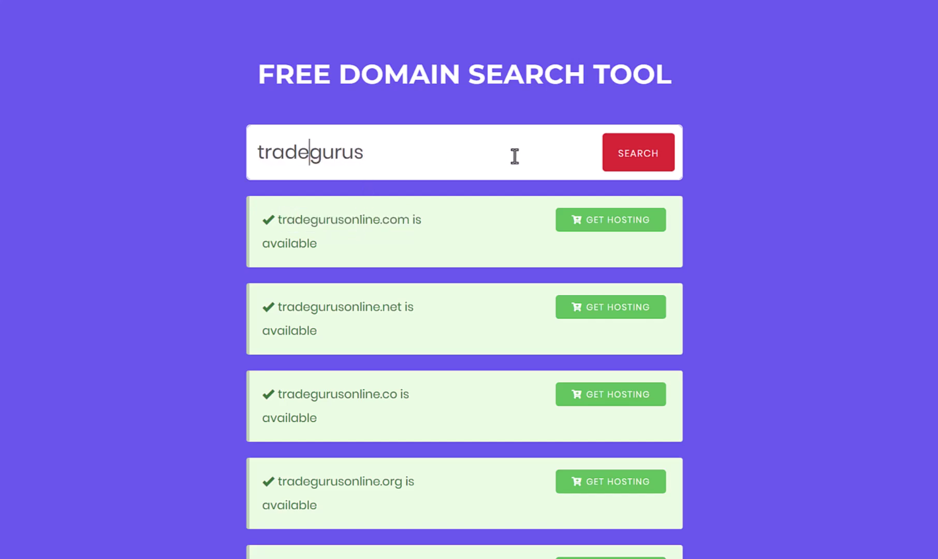
type("-")
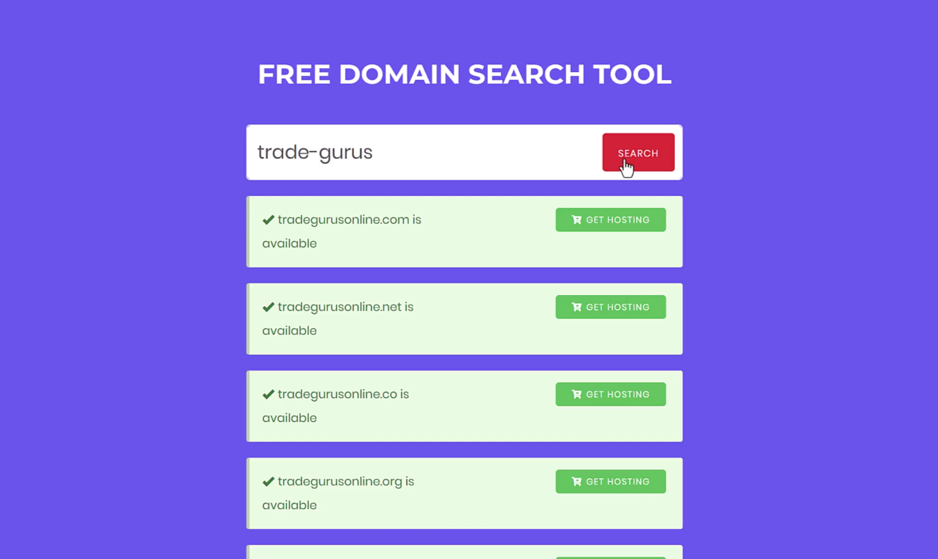
left_click(629, 161)
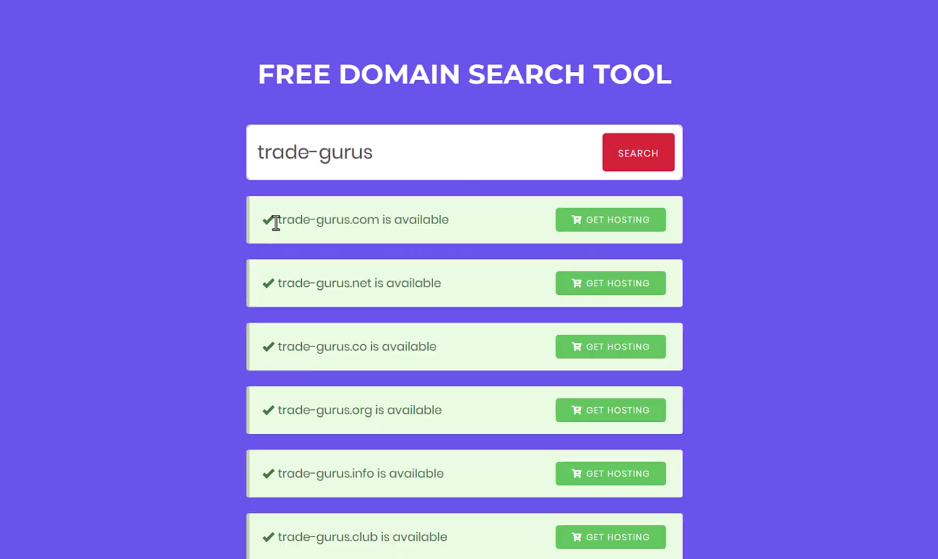
left_click_drag(276, 223, 381, 220)
left_click(460, 225)
left_click(469, 219)
left_click_drag(378, 220, 279, 222)
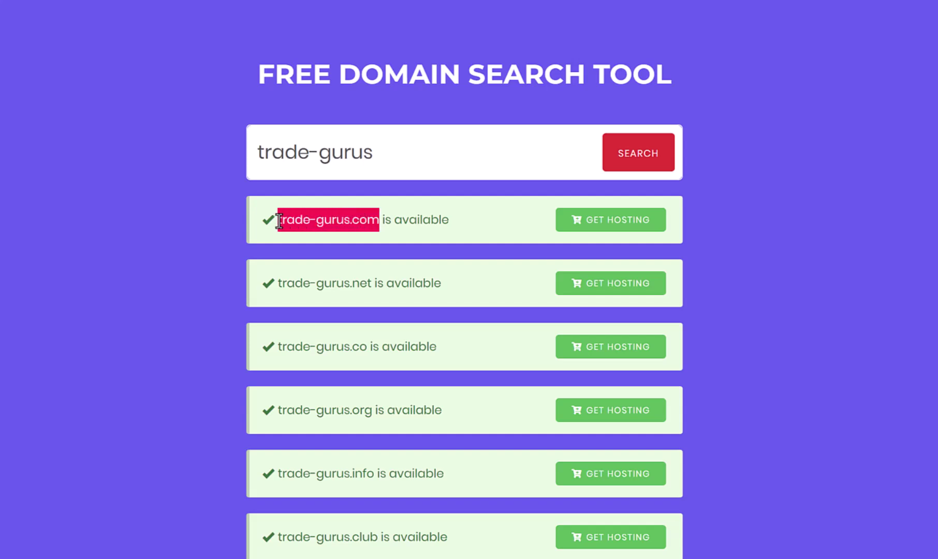
left_click(323, 238)
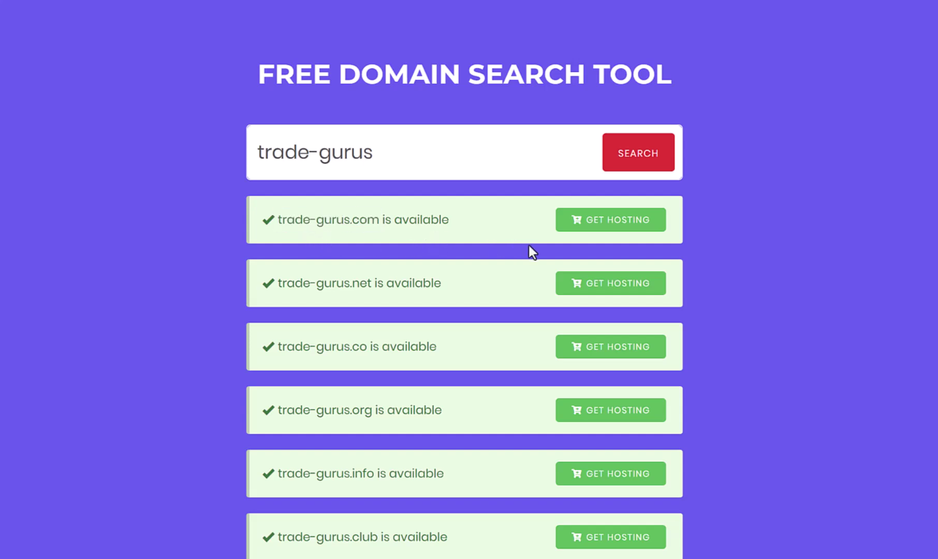
Open the Hostinger offer page and jump to the Premium, Business and Cloud Startup pricing
left_click(603, 220)
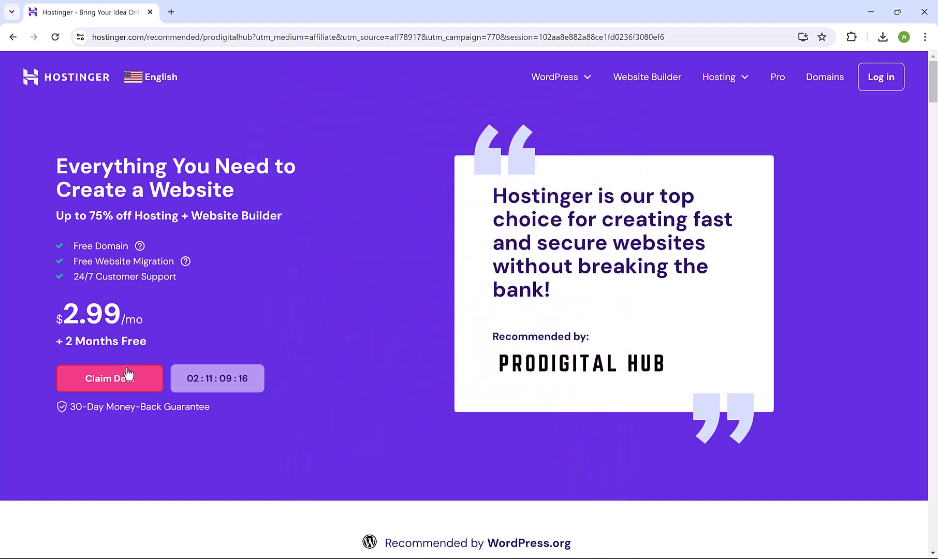
left_click(102, 382)
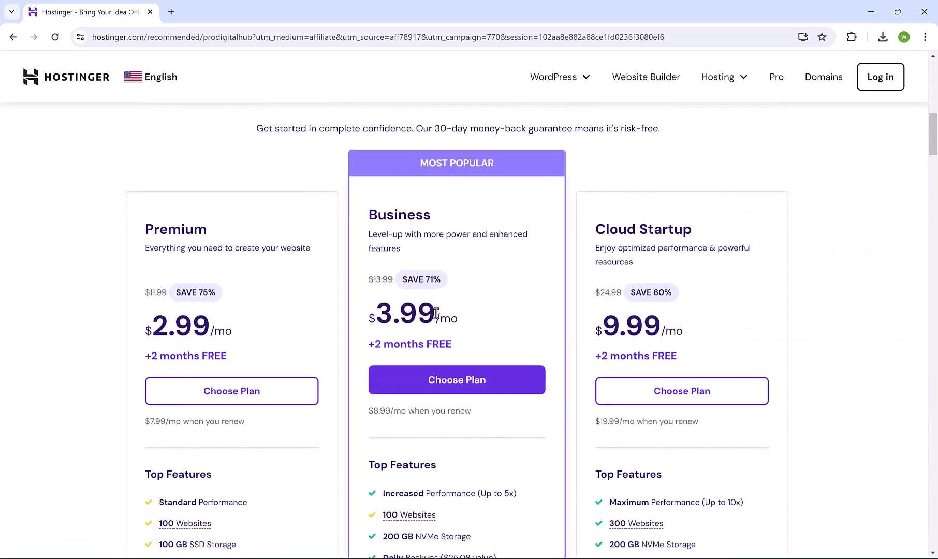
scroll(315, 295, "down", 1)
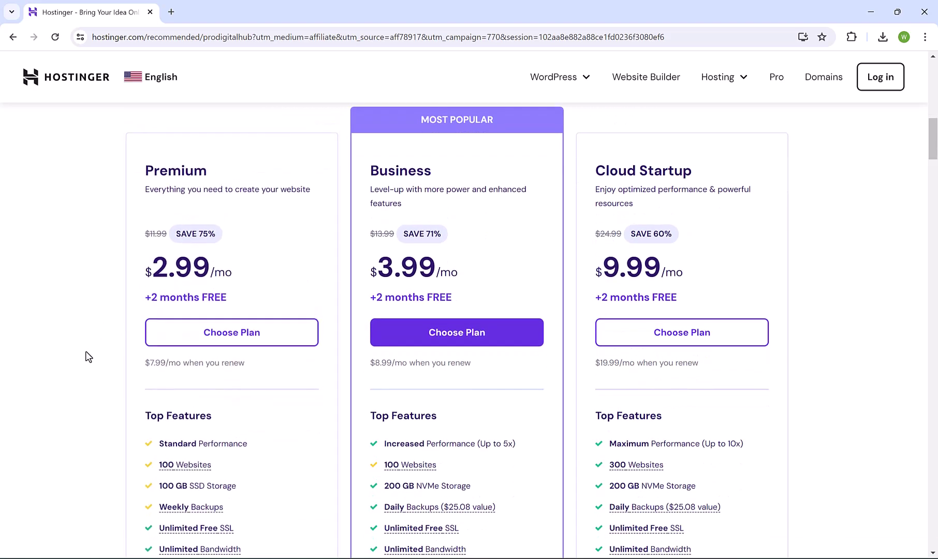
scroll(87, 356, "down", 2)
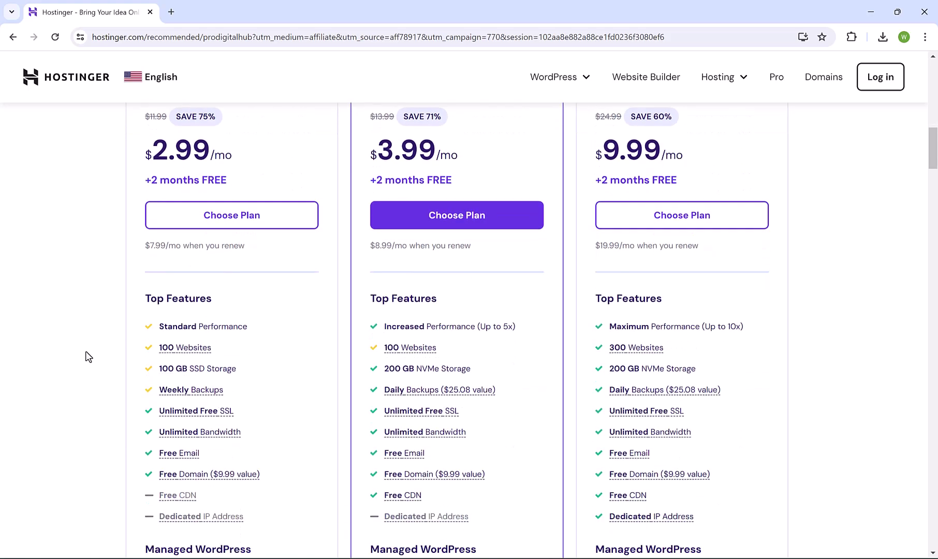
mouse_move(169, 450)
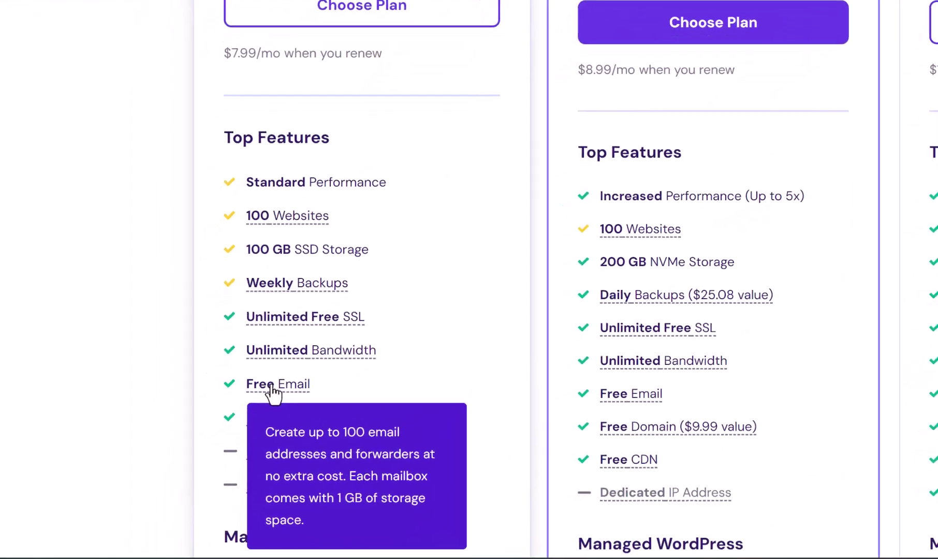
mouse_move(406, 407)
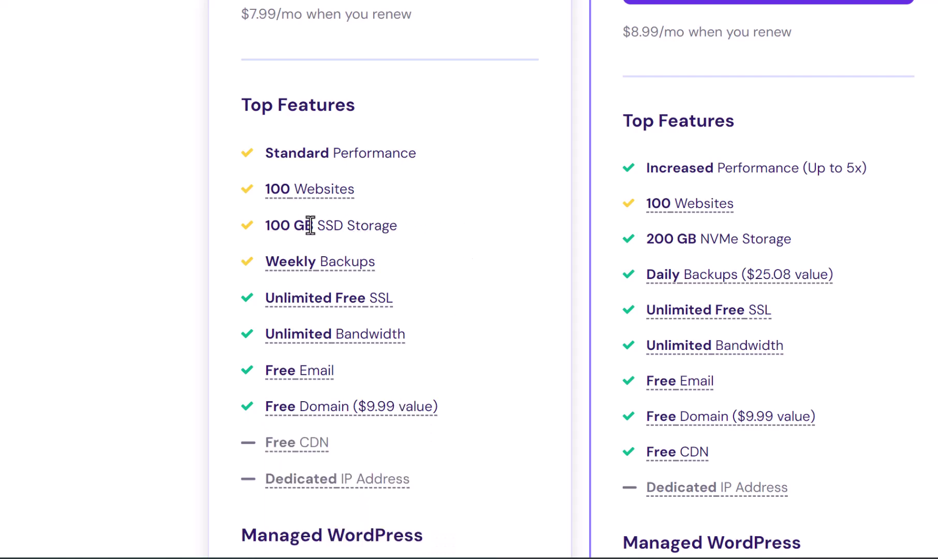
left_click_drag(314, 226, 272, 228)
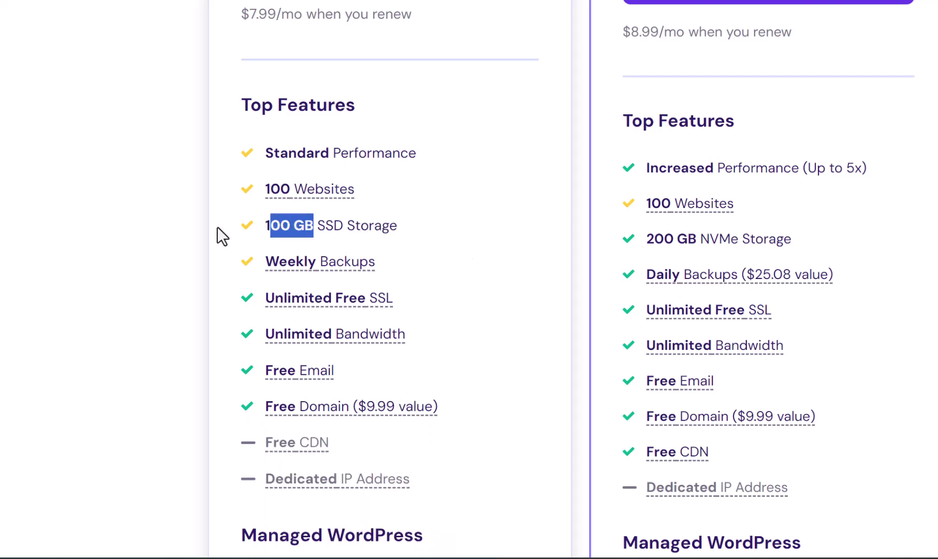
left_click(141, 216)
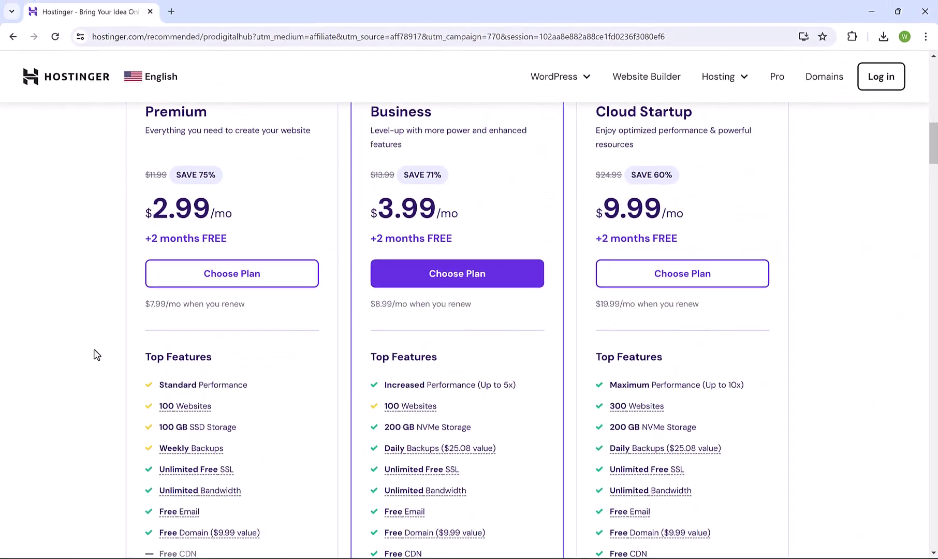
scroll(113, 322, "up", 1)
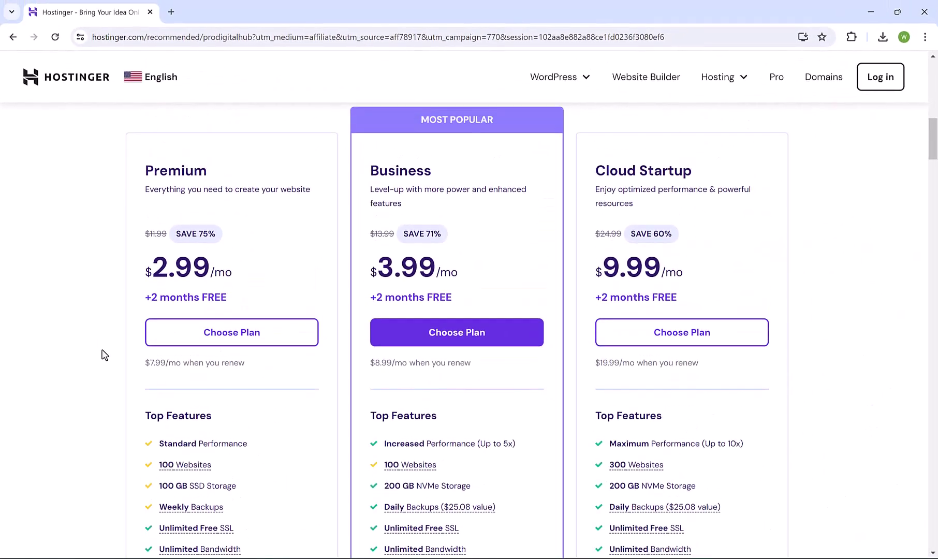
left_click(225, 332)
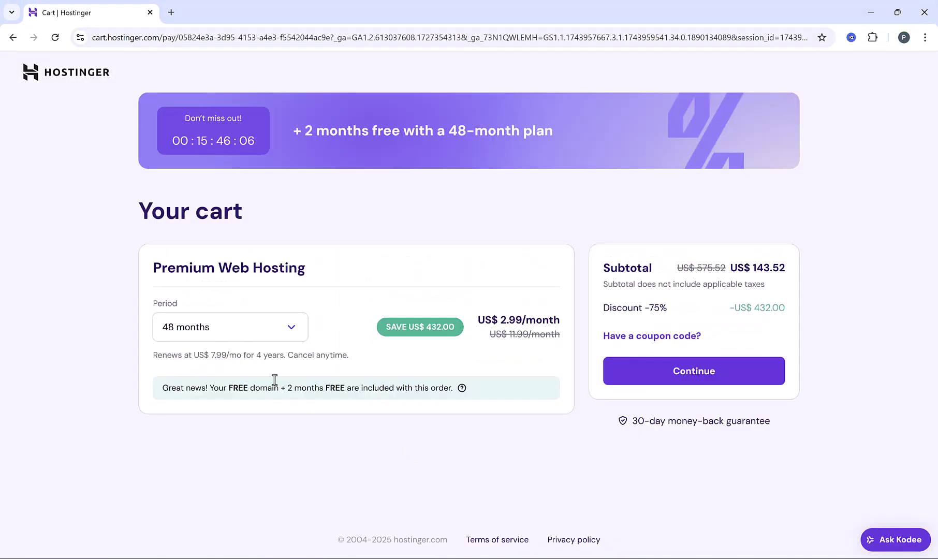
left_click(296, 328)
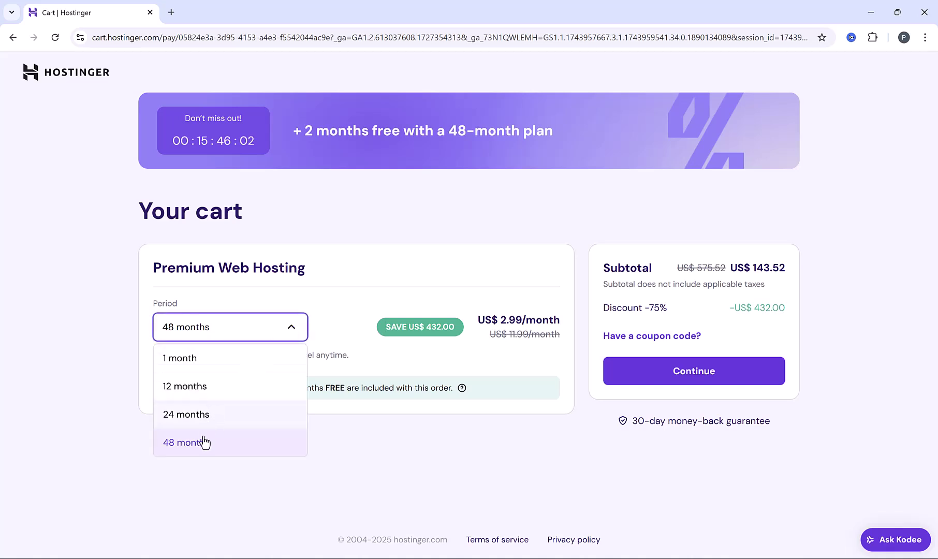
left_click(236, 448)
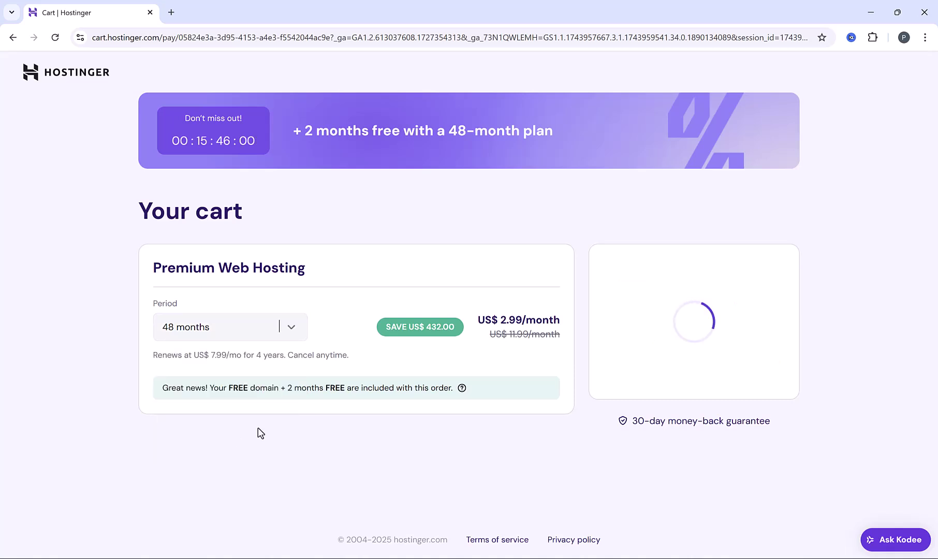
left_click_drag(286, 387, 352, 398)
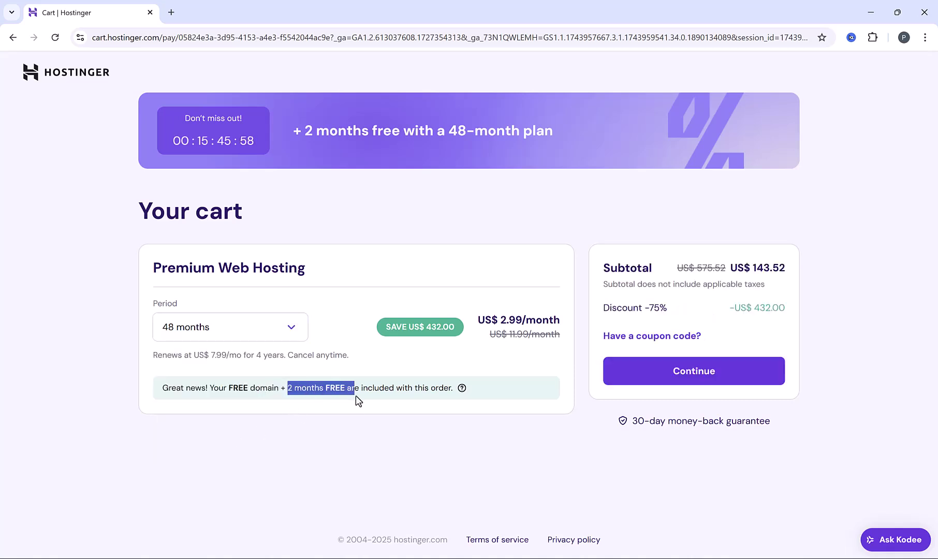
left_click(347, 424)
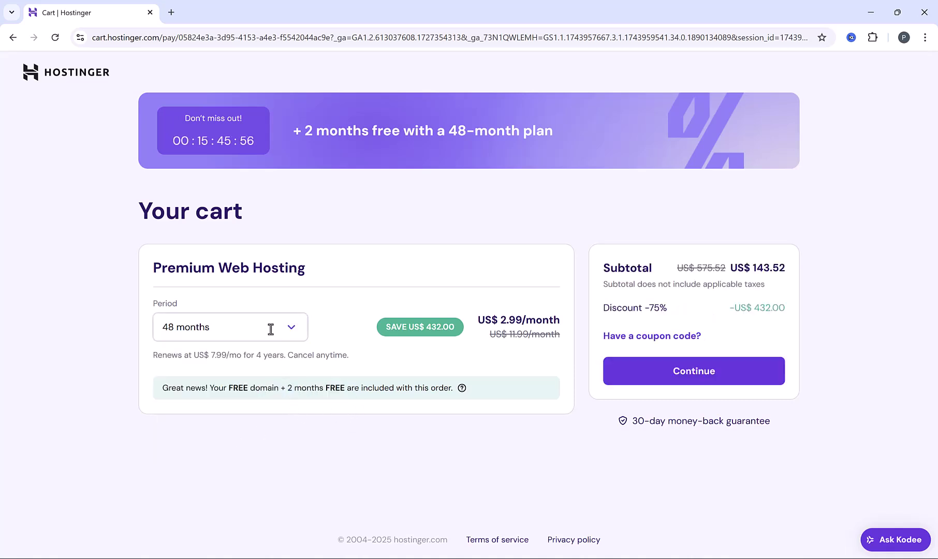
left_click(292, 329)
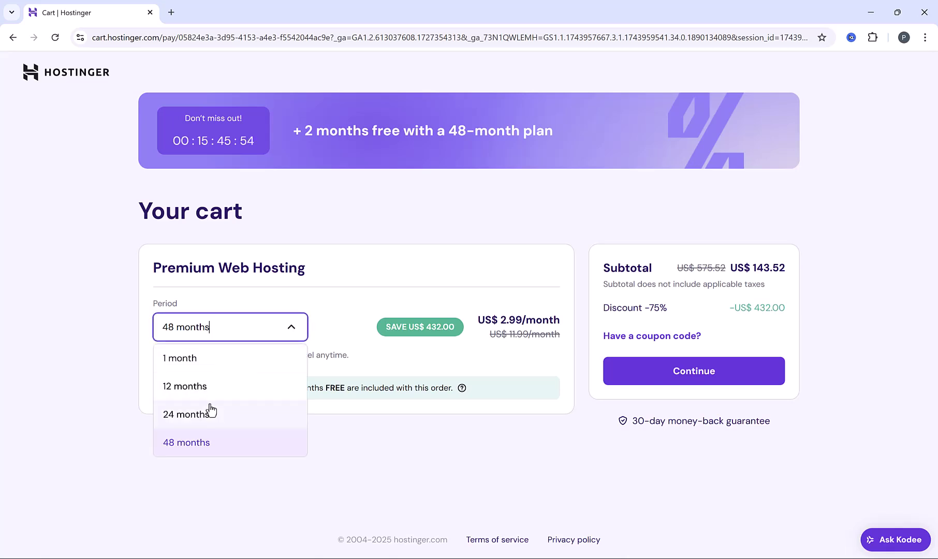
left_click(203, 360)
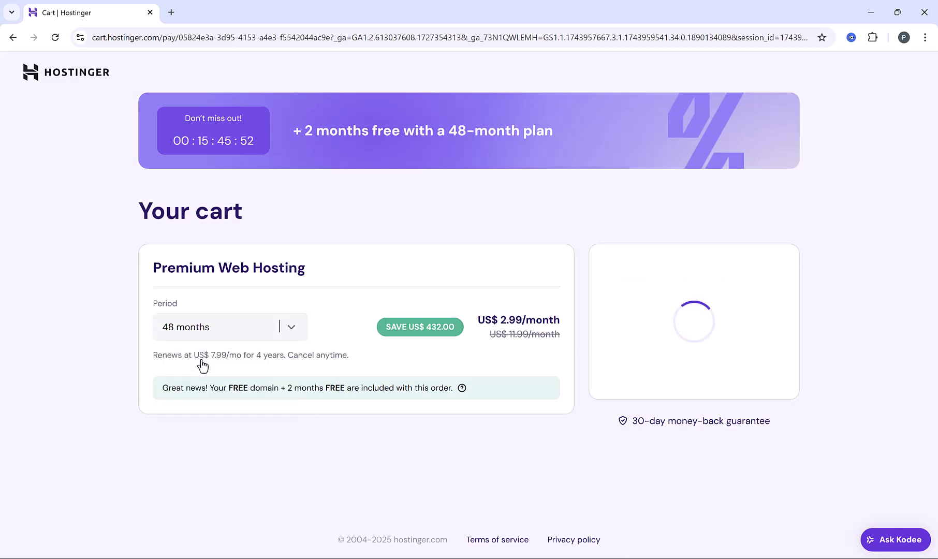
left_click_drag(159, 388, 393, 399)
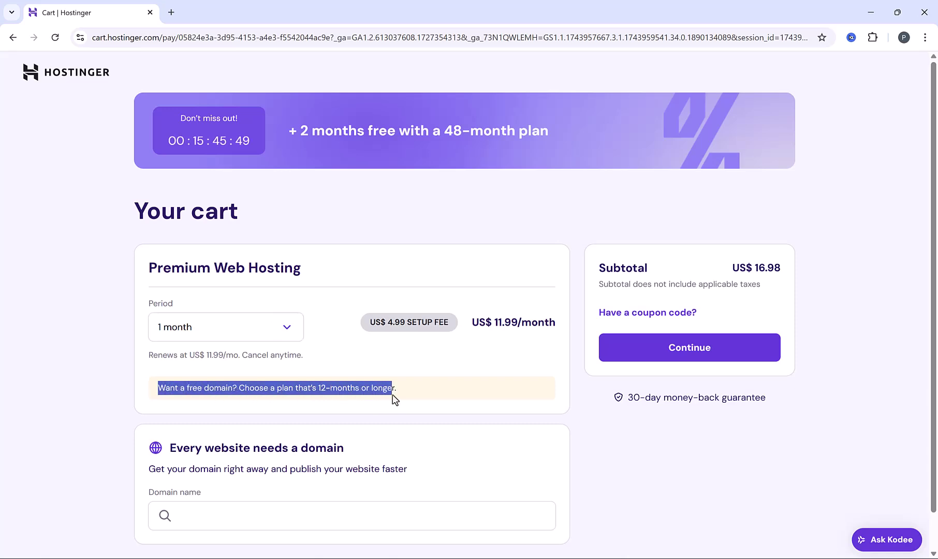
left_click(288, 330)
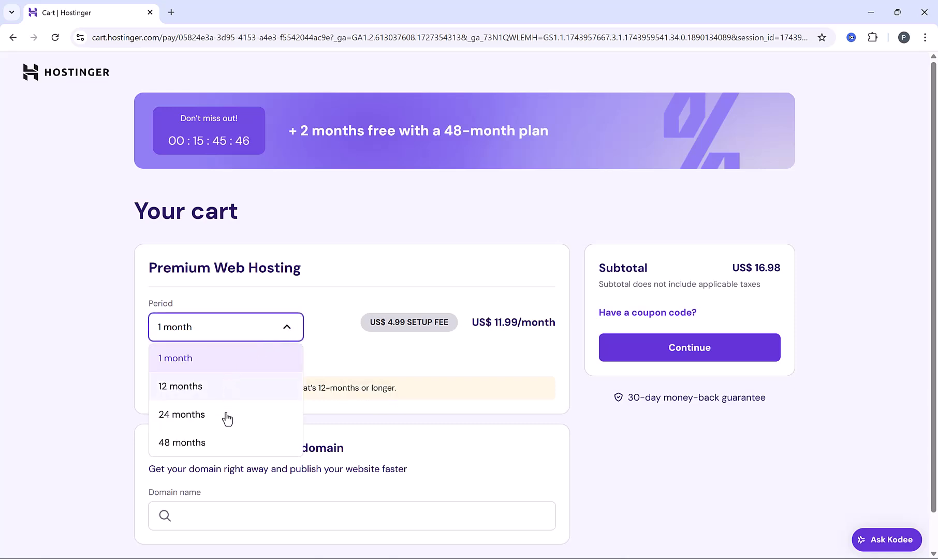
left_click(225, 445)
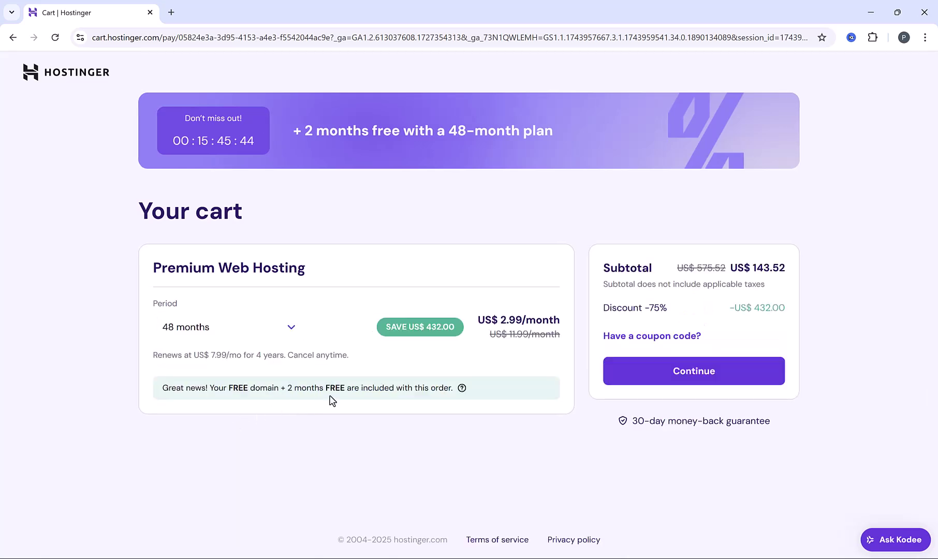
left_click_drag(500, 320, 559, 332)
left_click(560, 361)
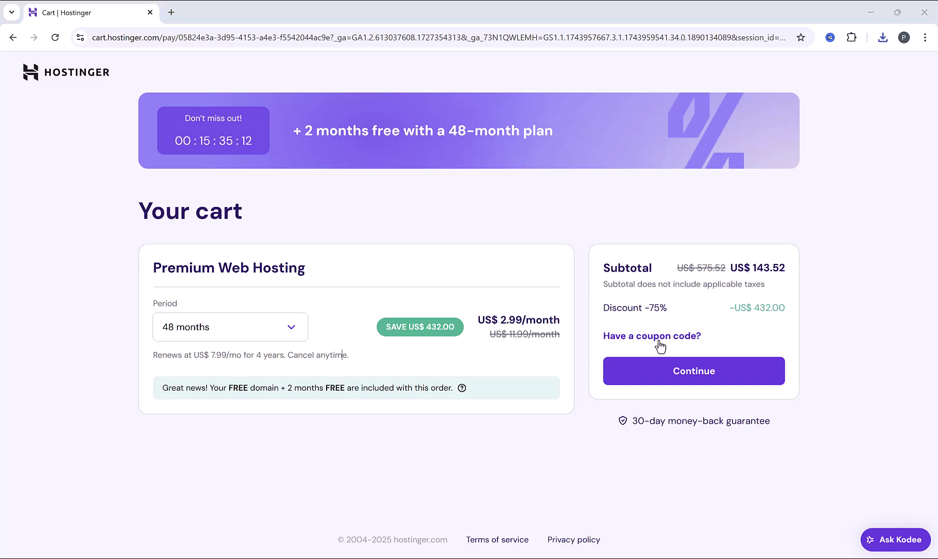
Apply coupon PRODIGITALHUB to cut the subtotal to US$129.17, then proceed to checkout
left_click(659, 336)
left_click(646, 385)
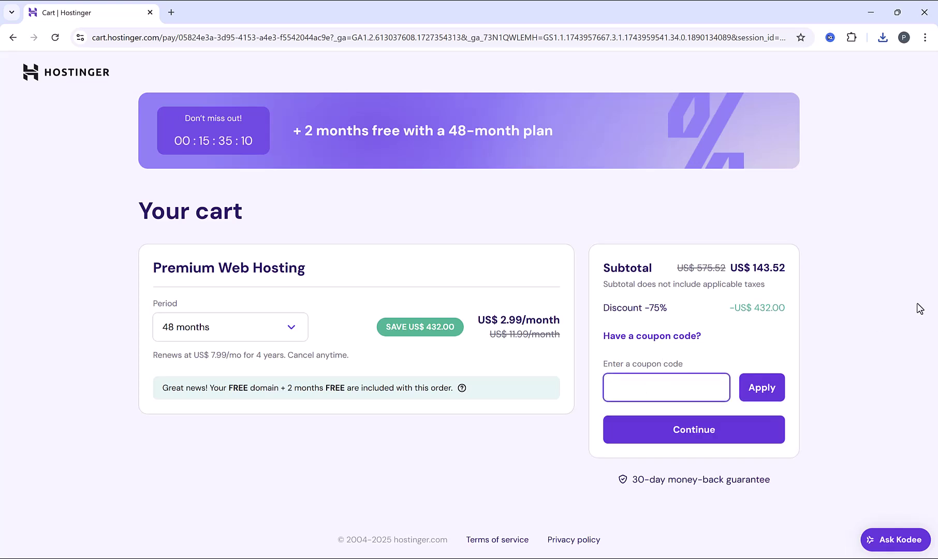
type("PRODIGITALHUB")
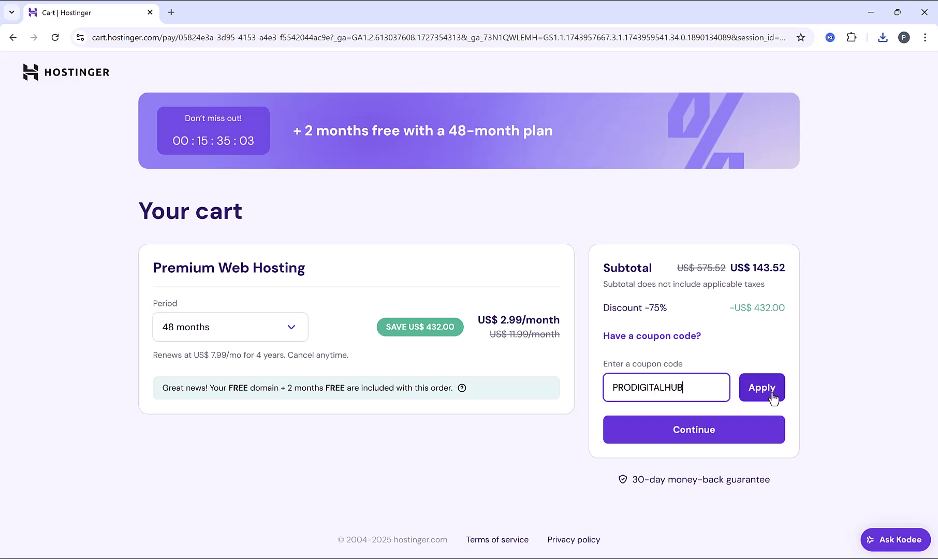
left_click(770, 395)
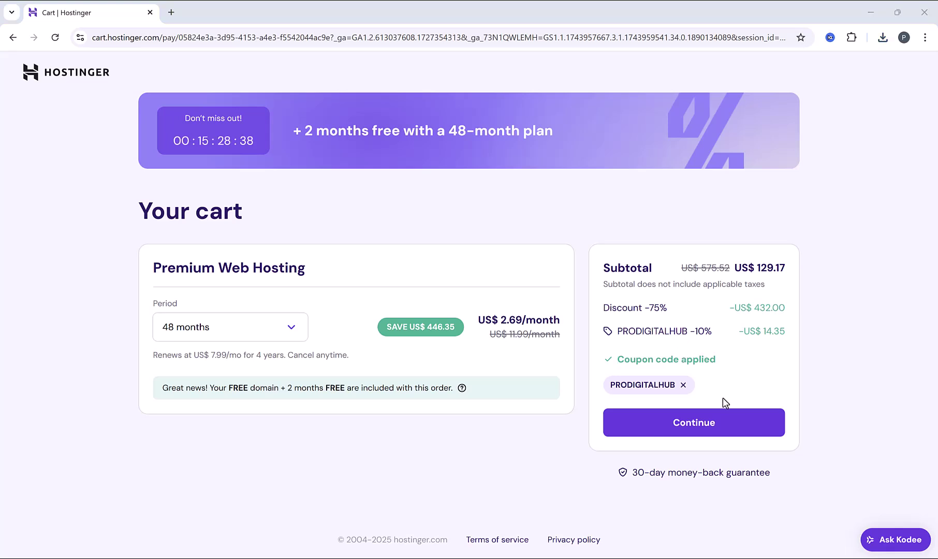
left_click(730, 431)
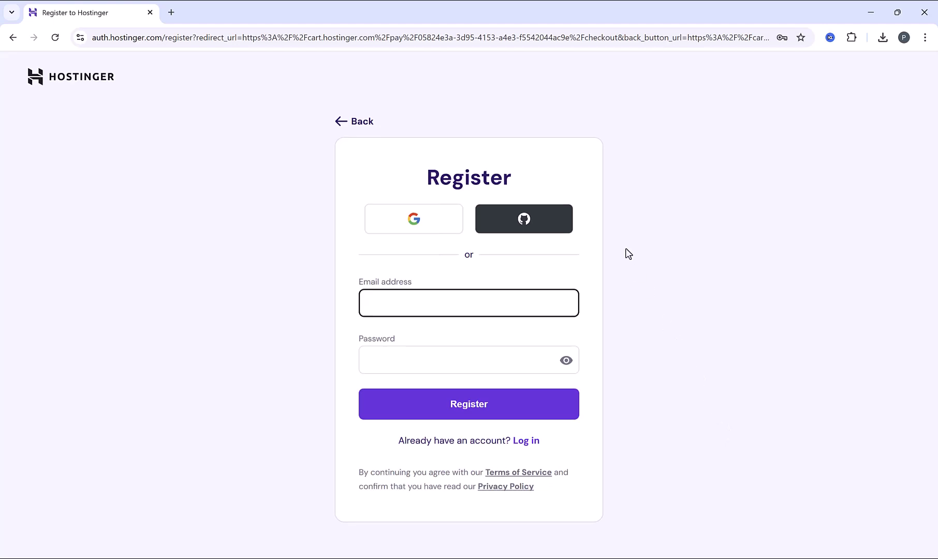
Paste the account email address and enter the account password on the Register form
key("ctrl+v")
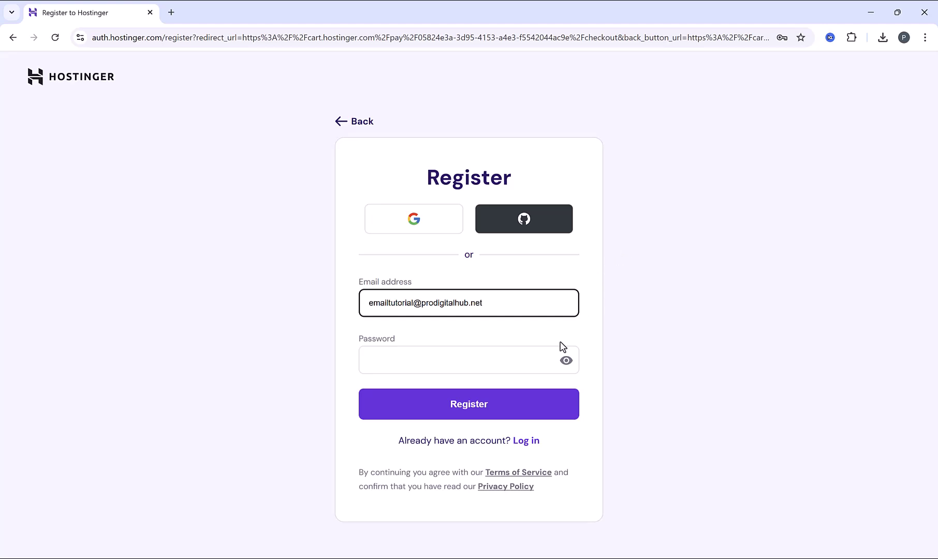
left_click(532, 364)
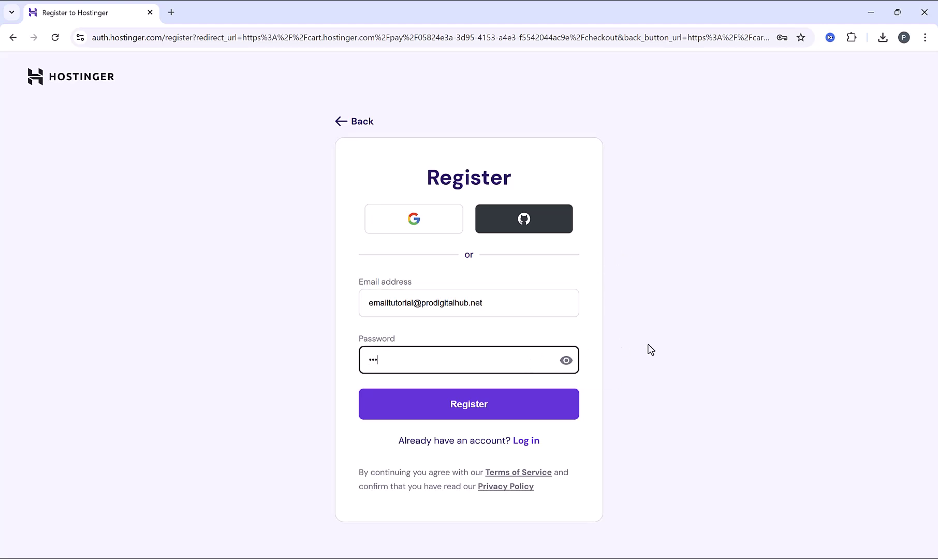
type("••")
Create the Hostinger account and confirm the billing address to complete payment
left_click(502, 412)
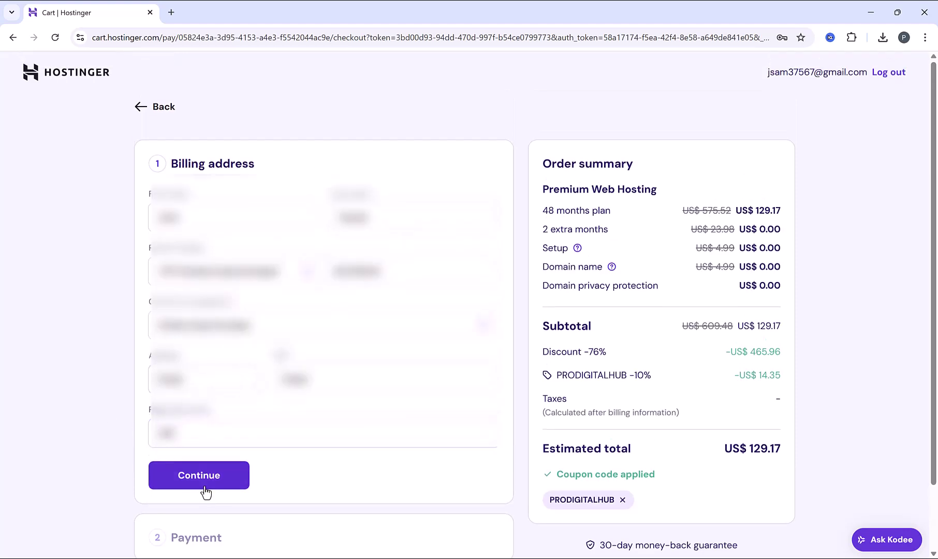
left_click(203, 484)
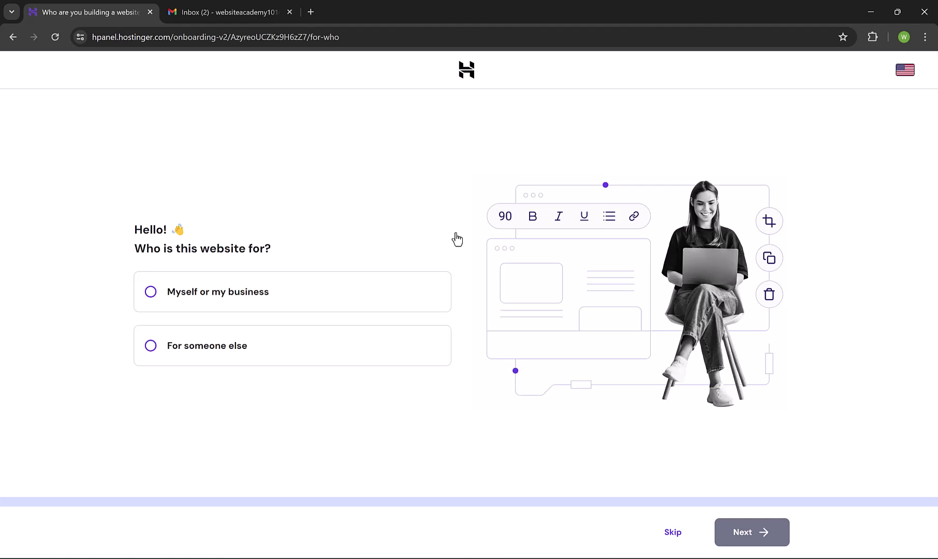
Choose 'Myself or my business', create a new website, and claim trade-gurus.com as its domain
left_click(153, 293)
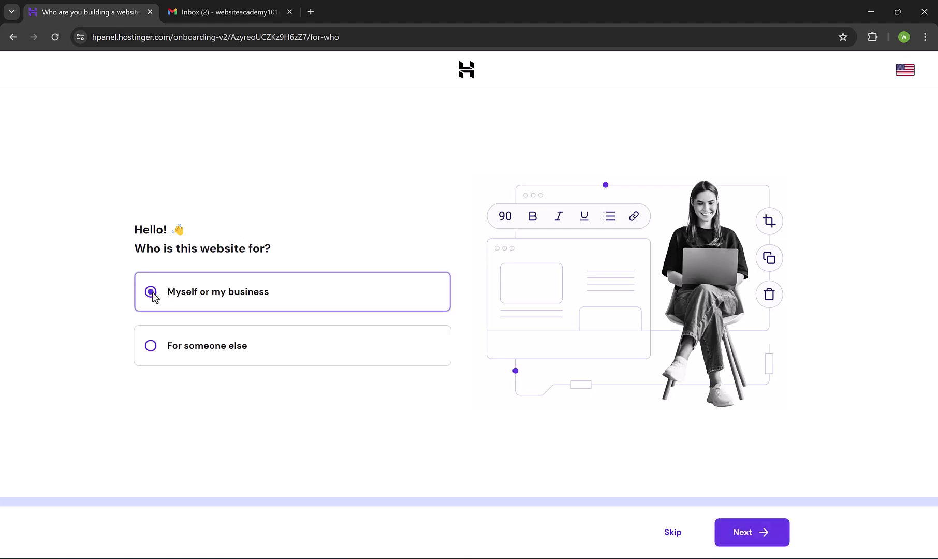
left_click(774, 540)
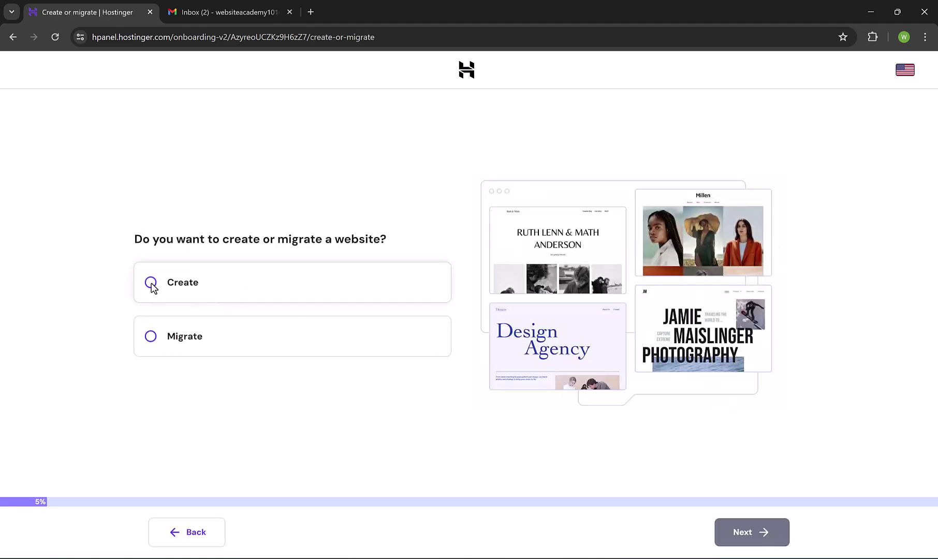
left_click(151, 285)
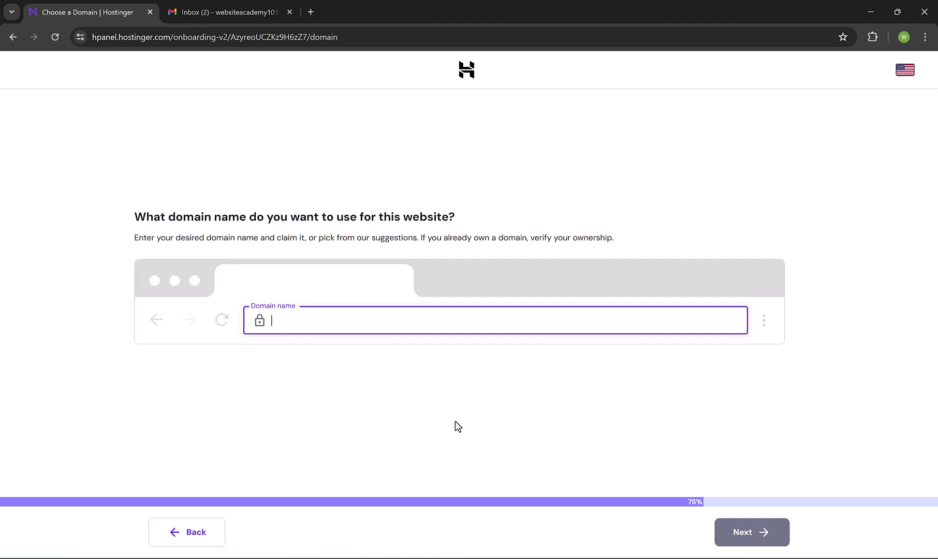
type("trade")
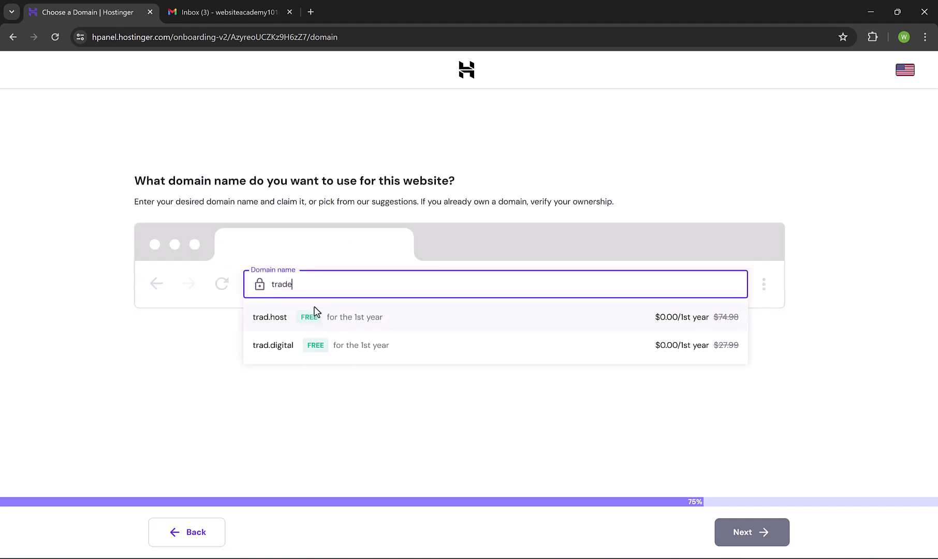
type("-gurus")
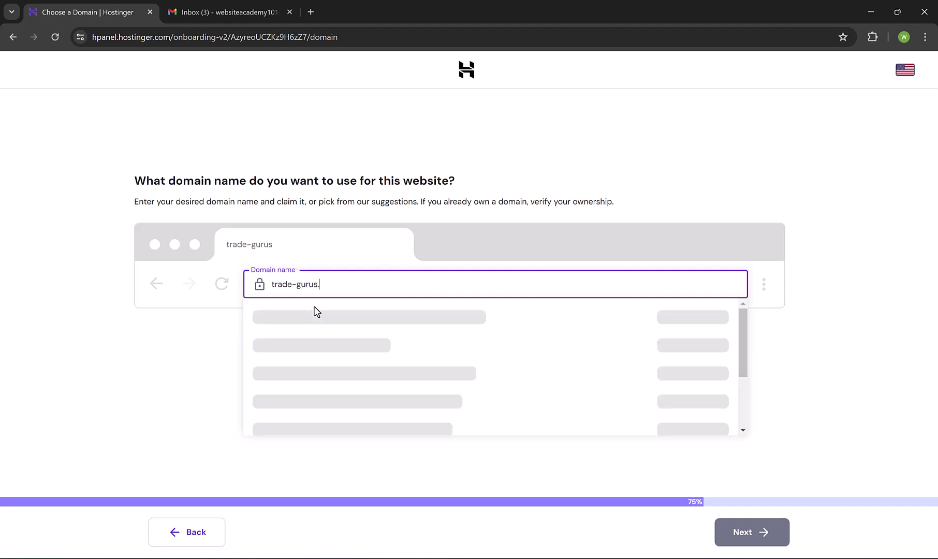
type(".com")
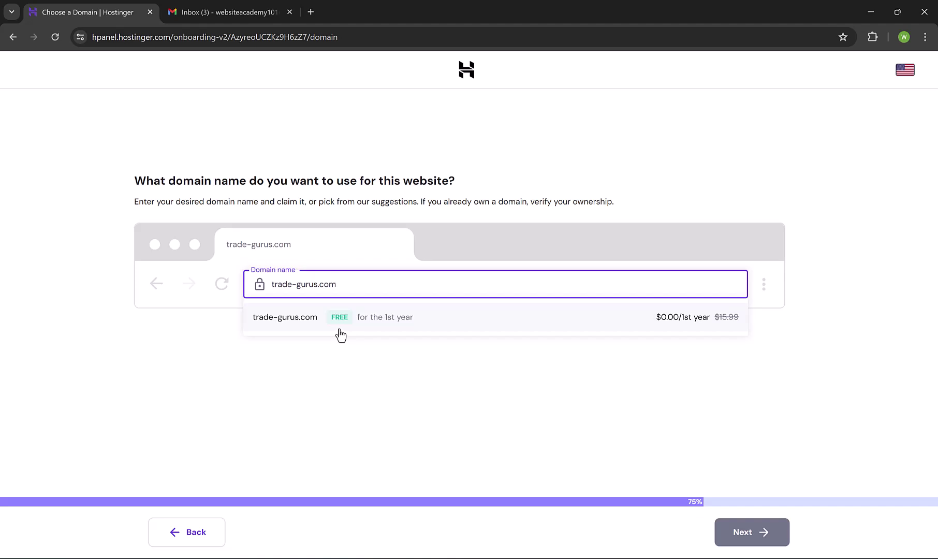
left_click(350, 323)
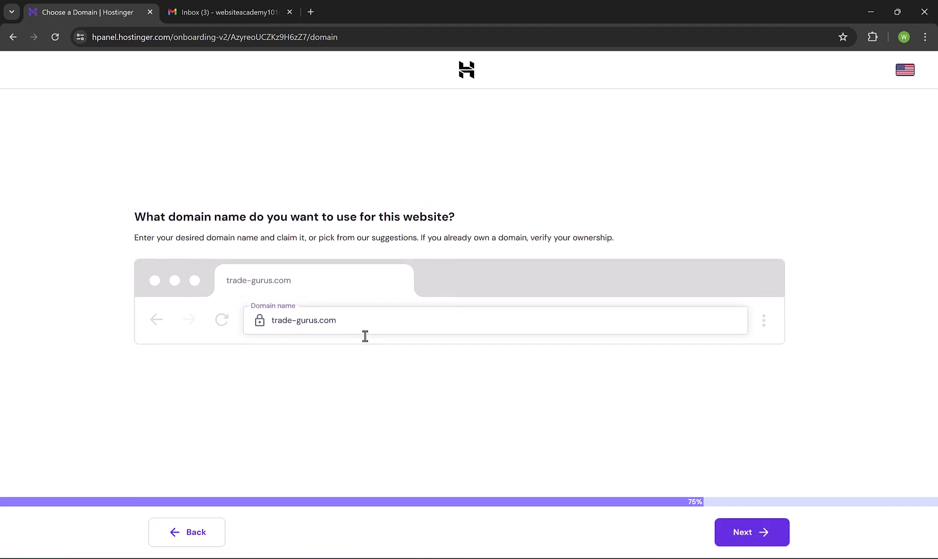
Confirm the domain's primary details and fill in the missing contact fields
left_click(752, 533)
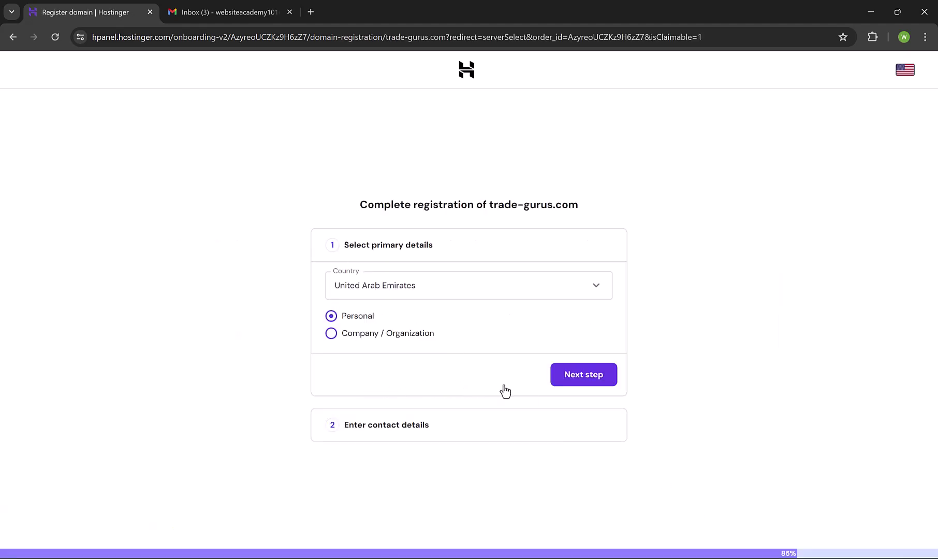
left_click(558, 384)
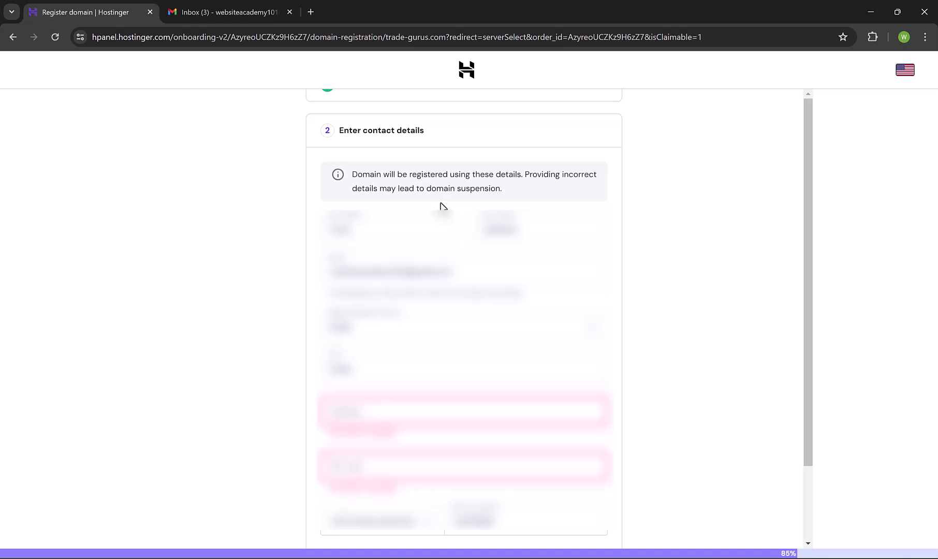
scroll(442, 206, "down", 1)
left_click(377, 355)
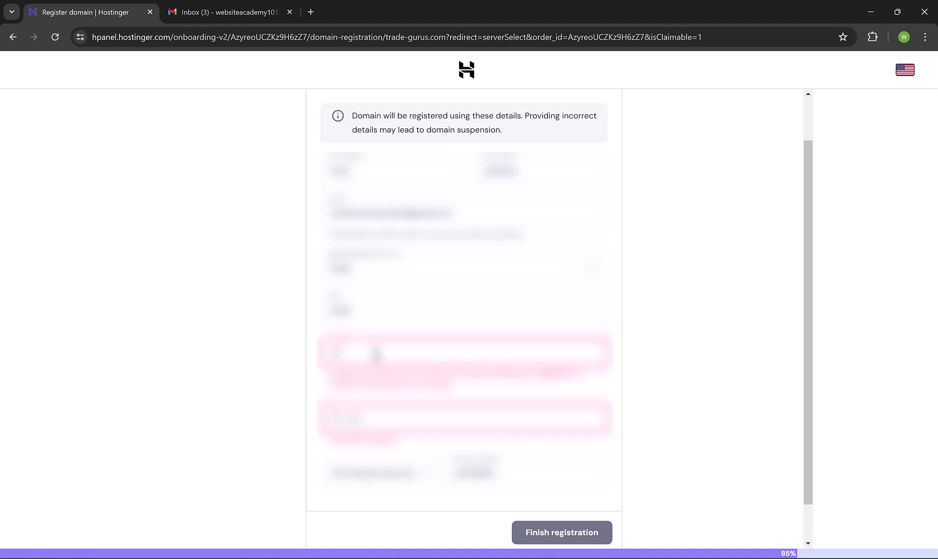
left_click(368, 420)
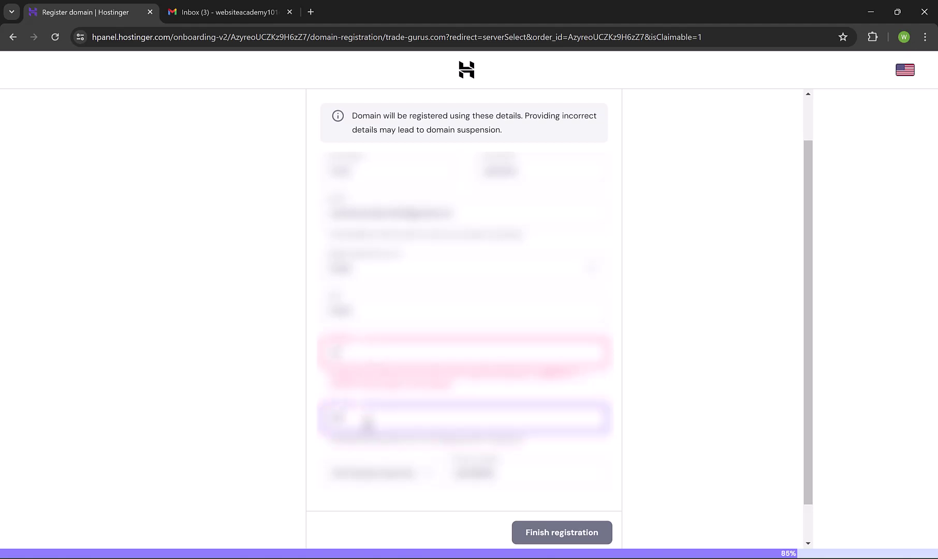
left_click(273, 419)
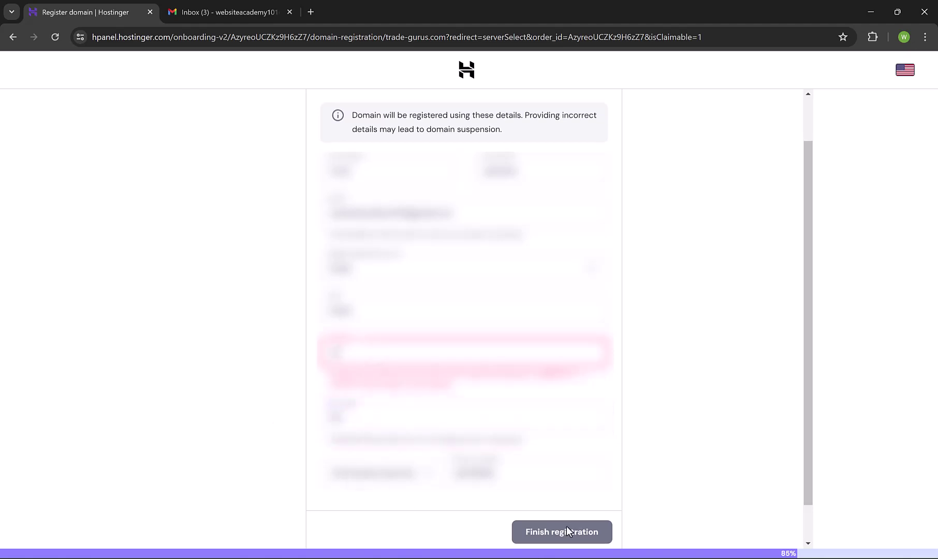
Submit the domain registration and accept France as the data centre
scroll(566, 526, "down", 1)
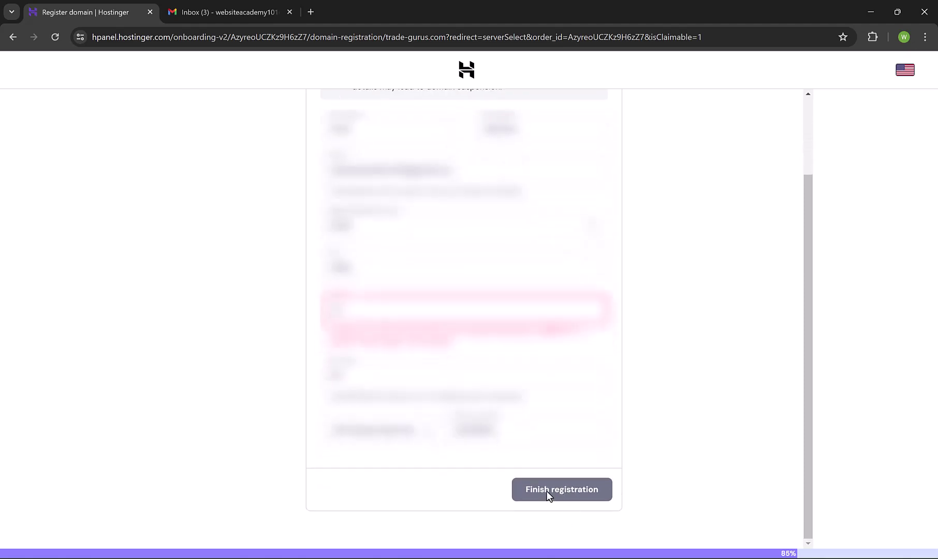
left_click(547, 494)
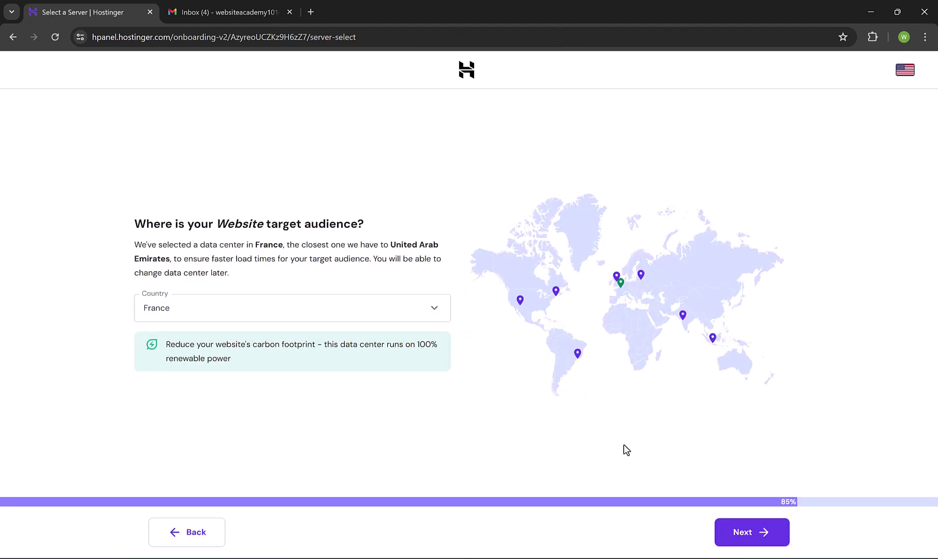
left_click(750, 541)
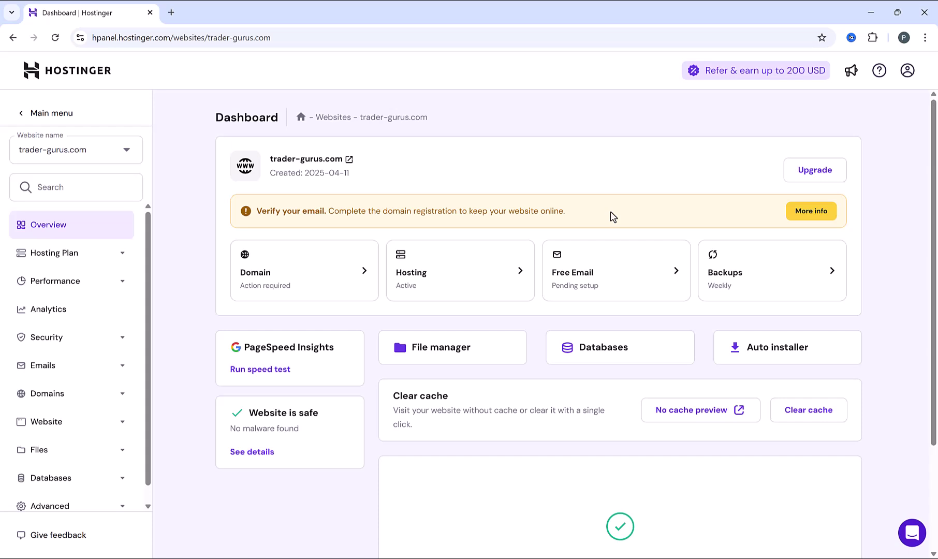
In Gmail, open 'Verify your email address' and verify the account email
key("alt+Tab")
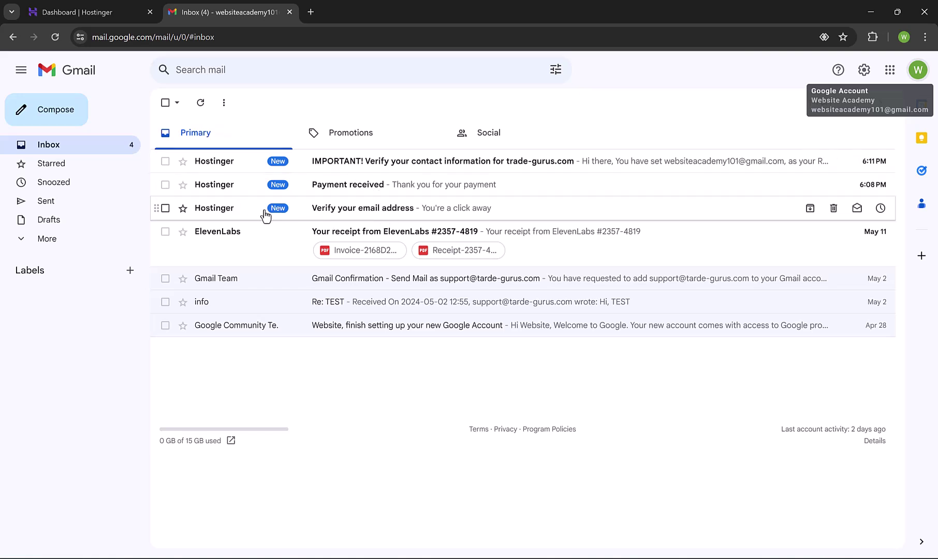
left_click(340, 214)
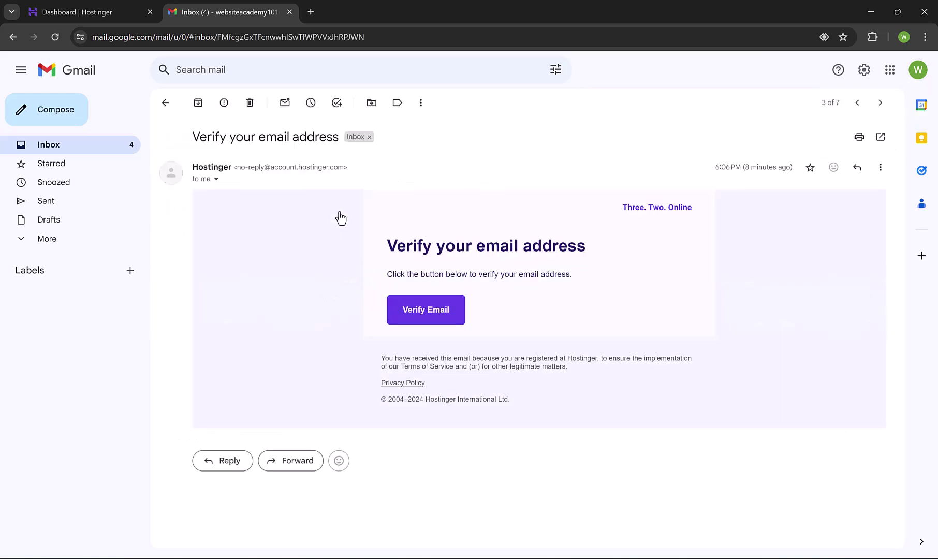
left_click(426, 316)
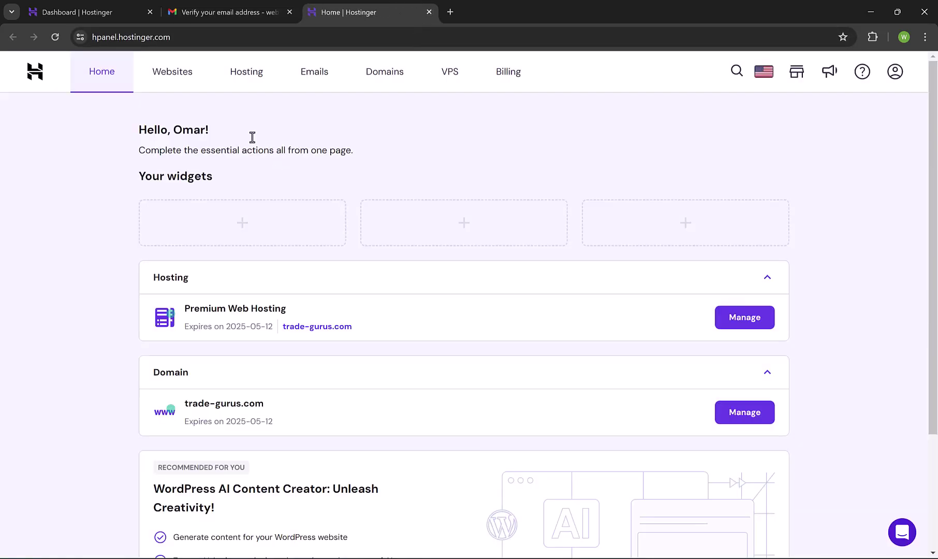
Open the domain contact information email and follow its verification link
key("ctrl+shift+Tab")
left_click(166, 102)
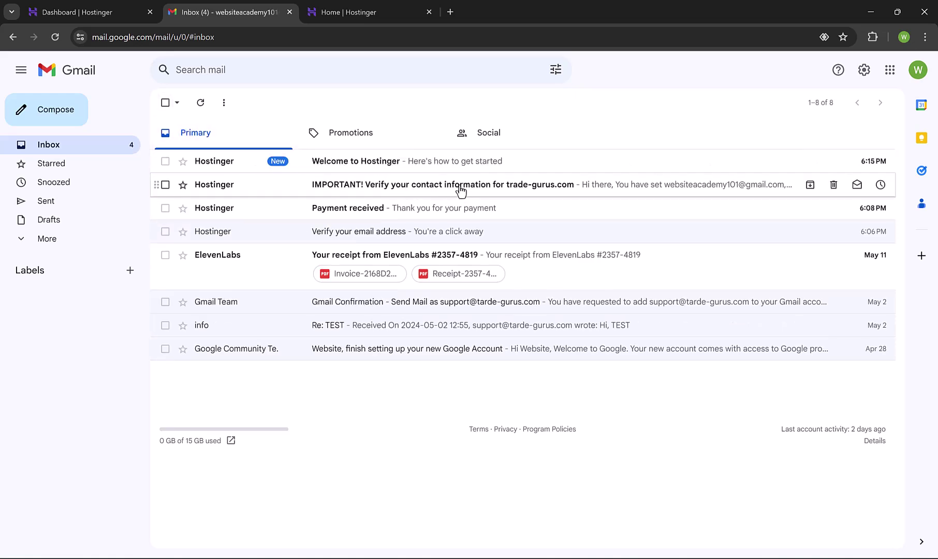
left_click(513, 185)
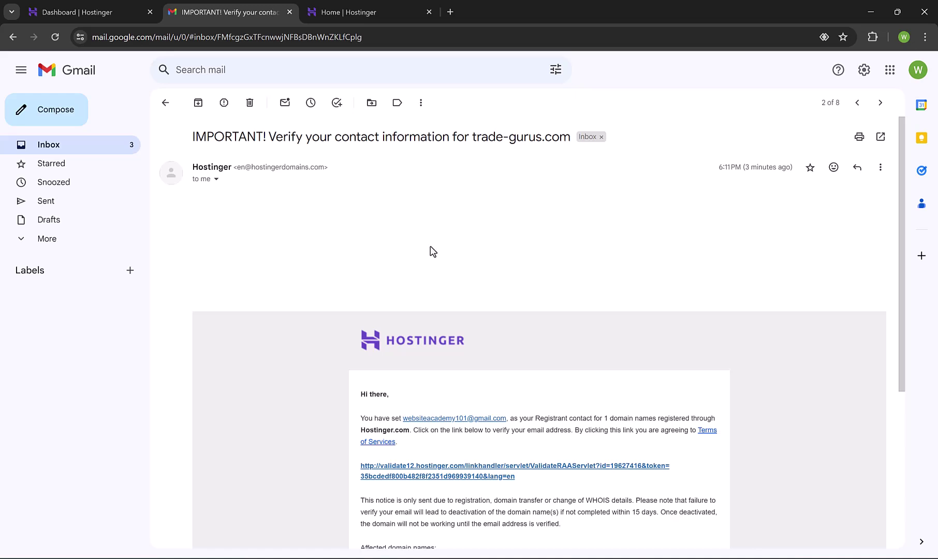
scroll(432, 251, "down", 3)
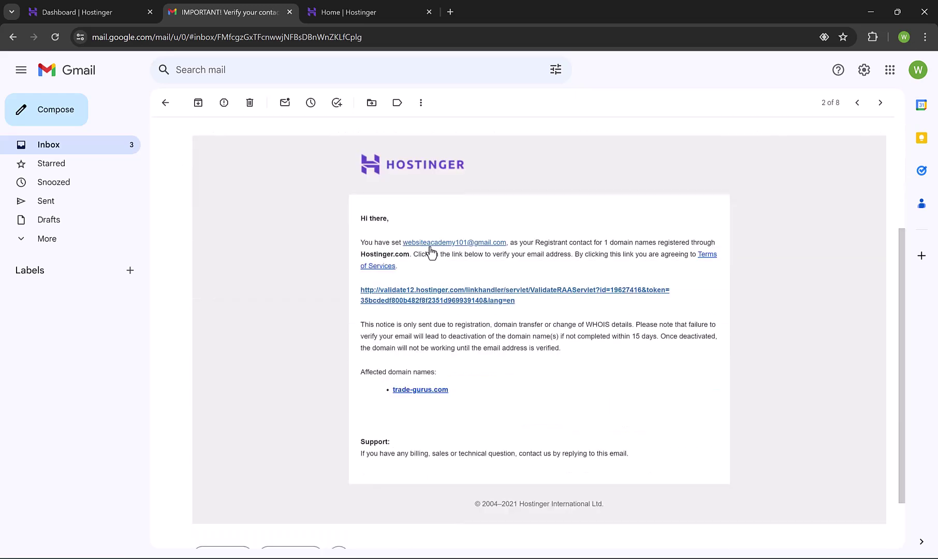
left_click(432, 295)
left_click_drag(346, 105, 463, 109)
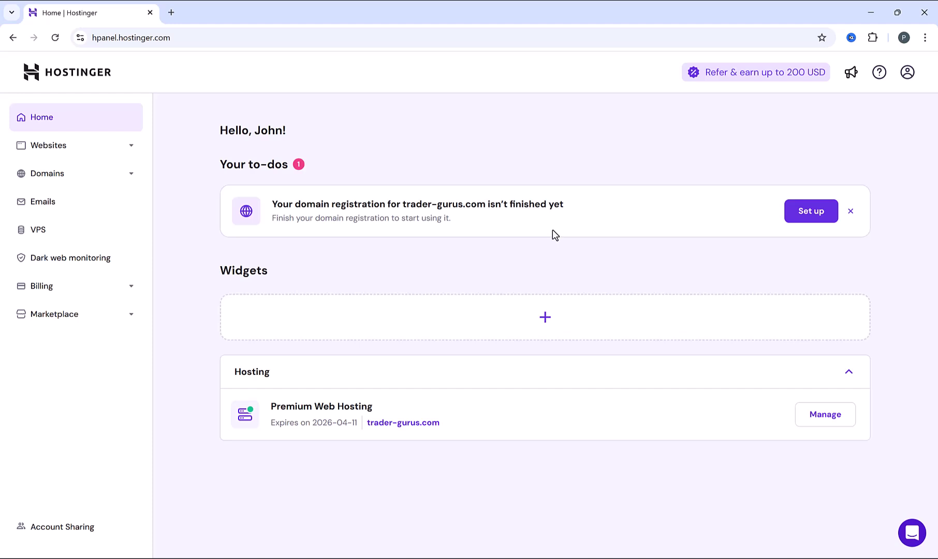
Activate the free email plan for trader-gurus.com
left_click(59, 210)
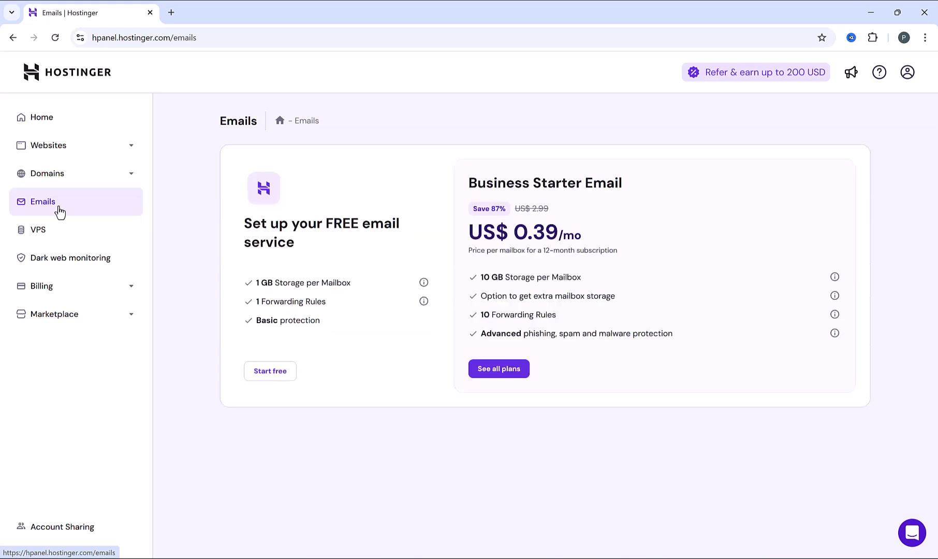
left_click(270, 373)
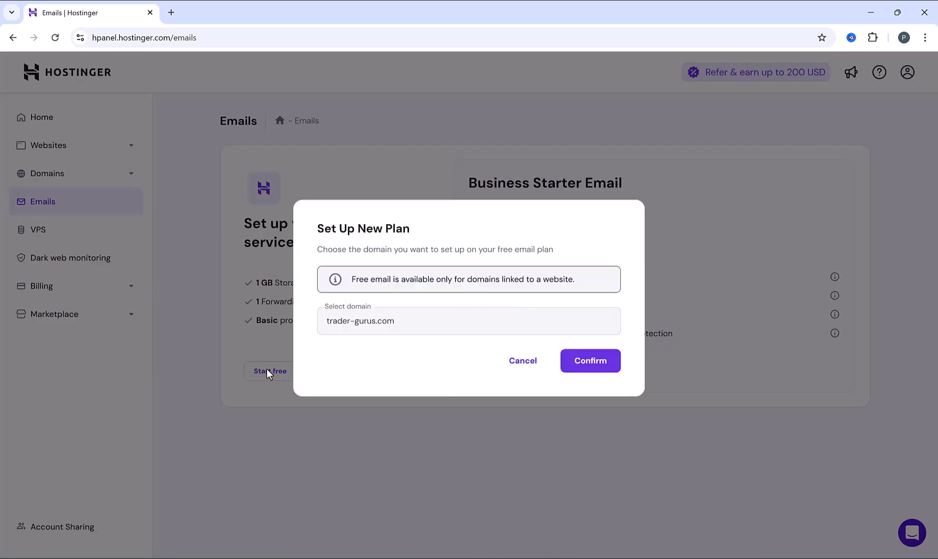
left_click(589, 362)
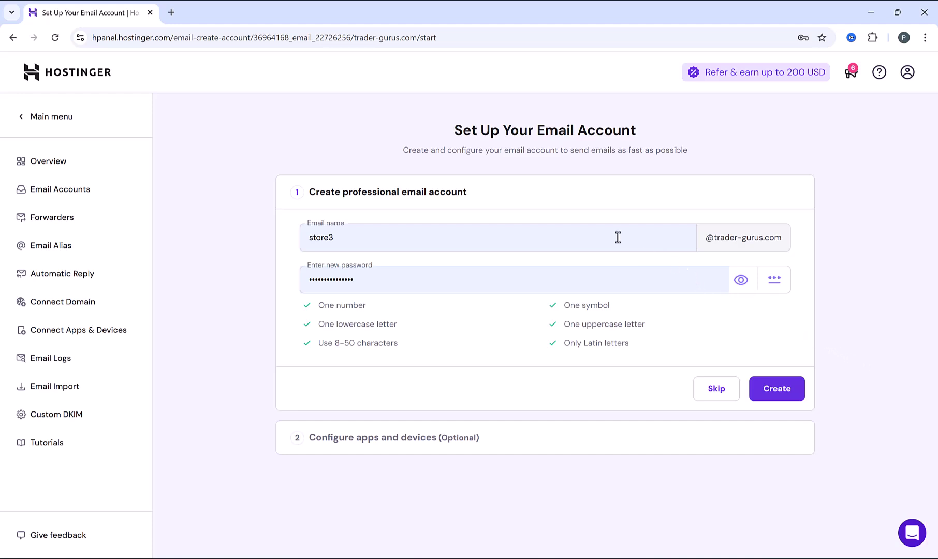
Create a mailbox named support and skip the apps and devices setup
triple_click(433, 236)
type("suppo")
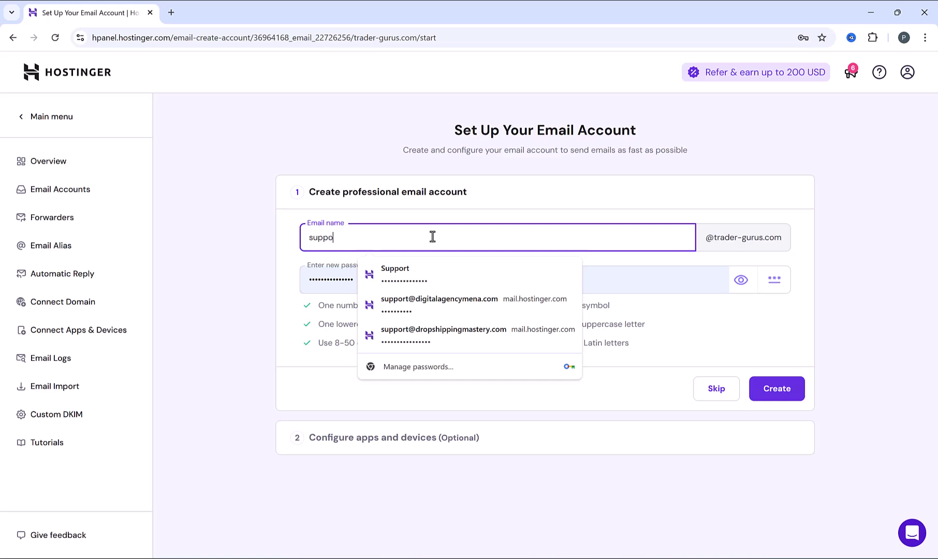
type("rt")
left_click(741, 280)
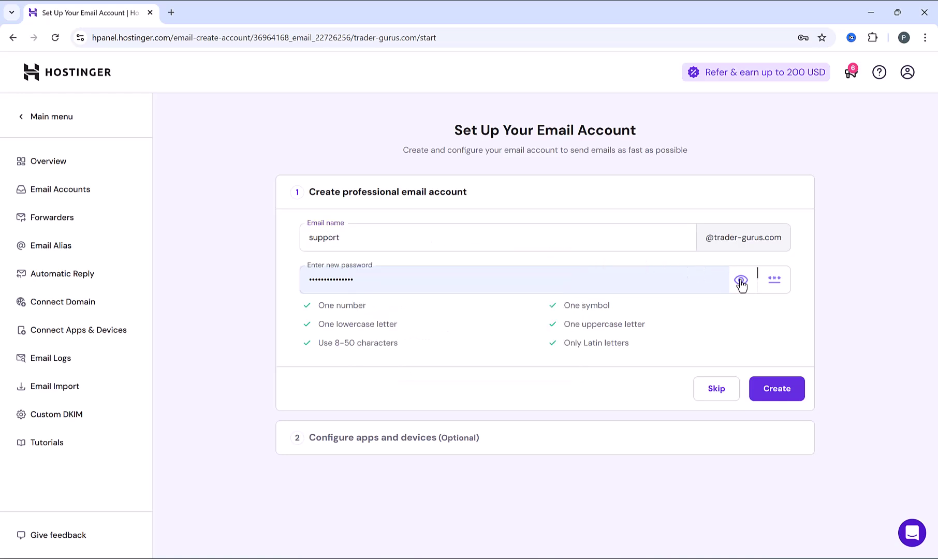
left_click(772, 390)
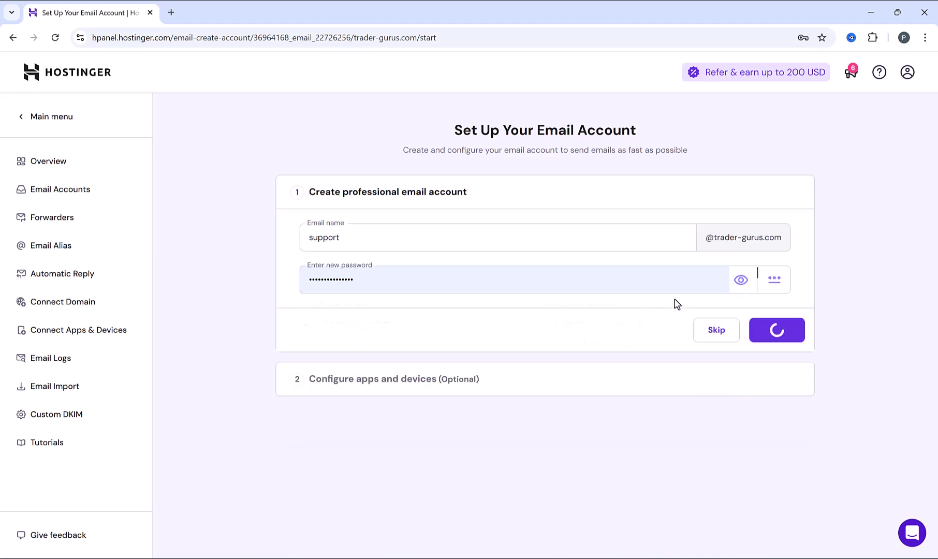
left_click(817, 66)
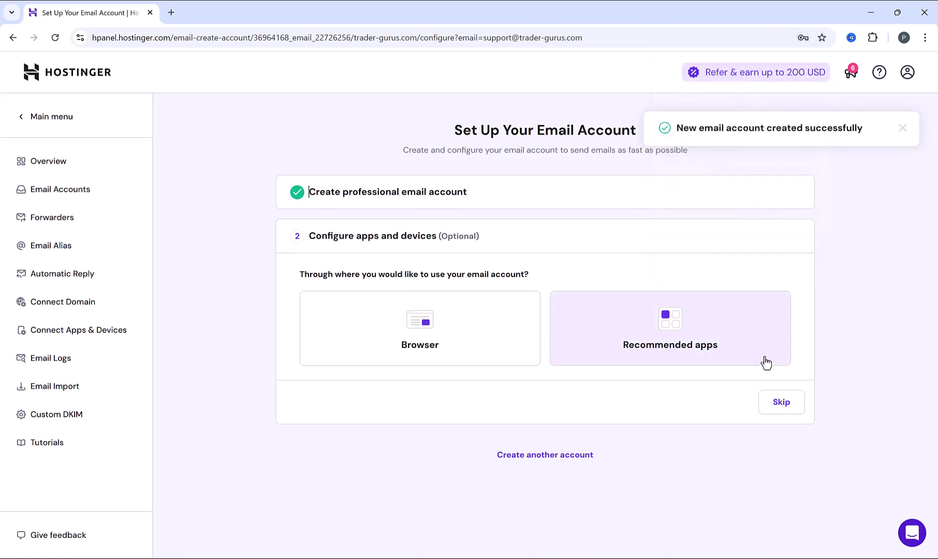
left_click(782, 407)
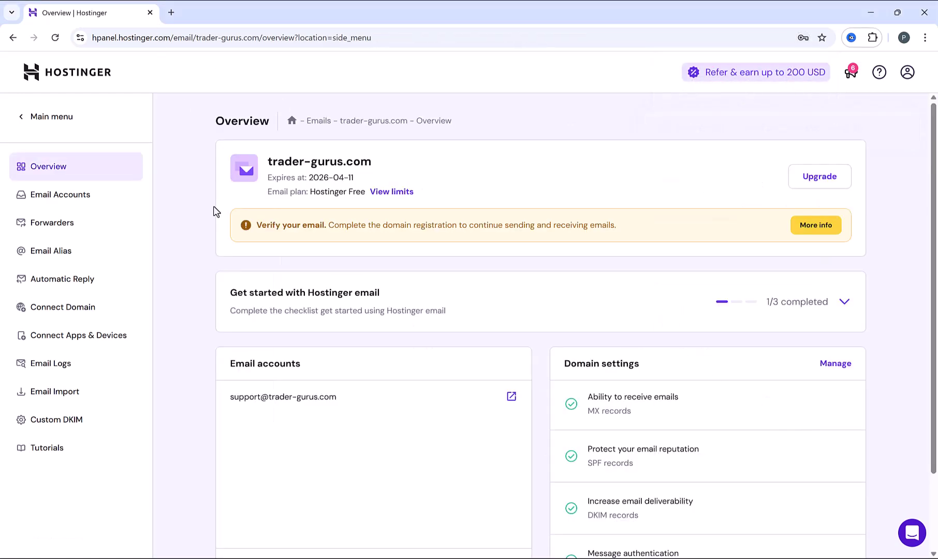
Review the Email Accounts list showing the support mailbox with 99 mailboxes remaining
double_click(319, 397)
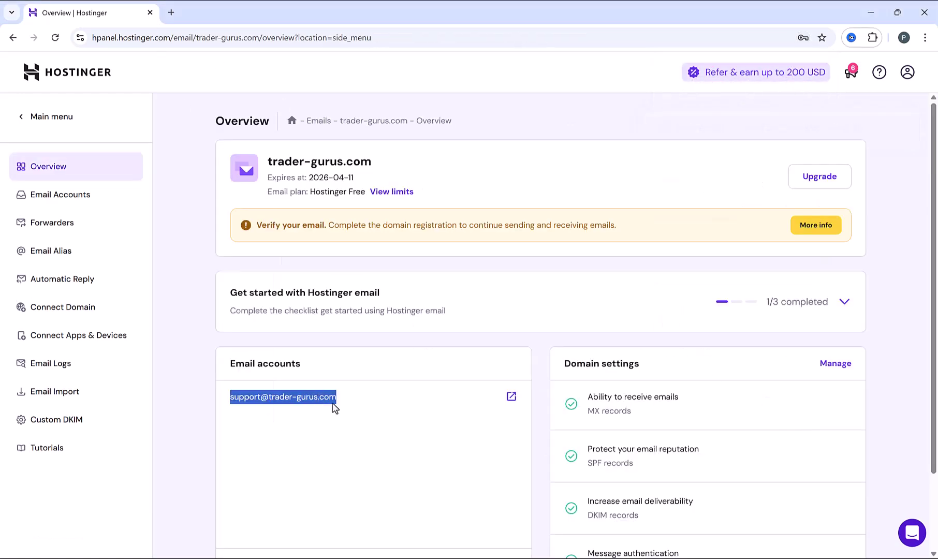
left_click(335, 413)
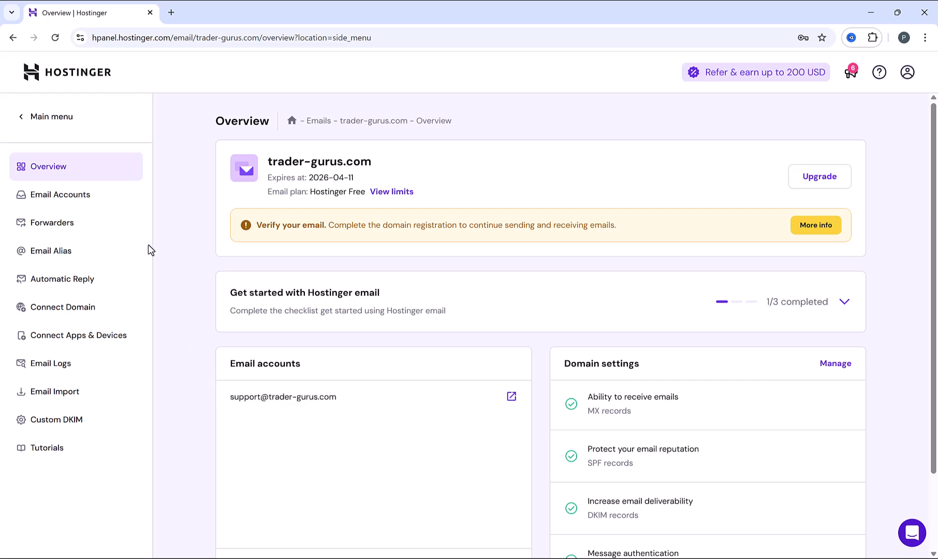
left_click(85, 194)
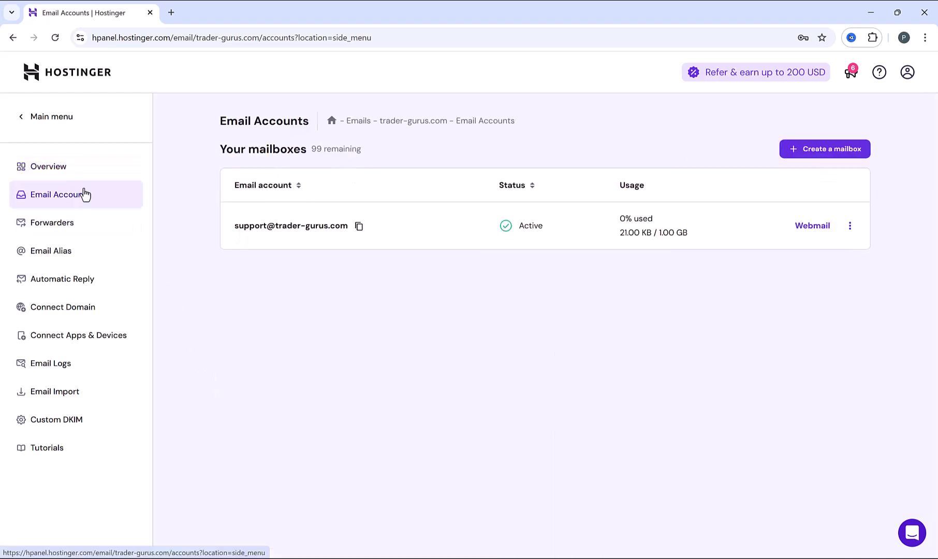
left_click_drag(311, 151, 368, 159)
left_click(342, 151)
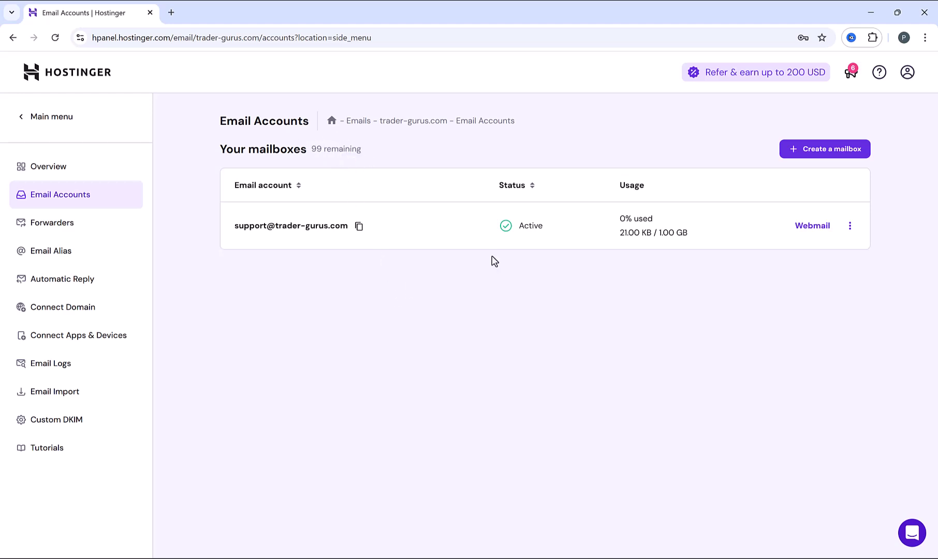
left_click(833, 154)
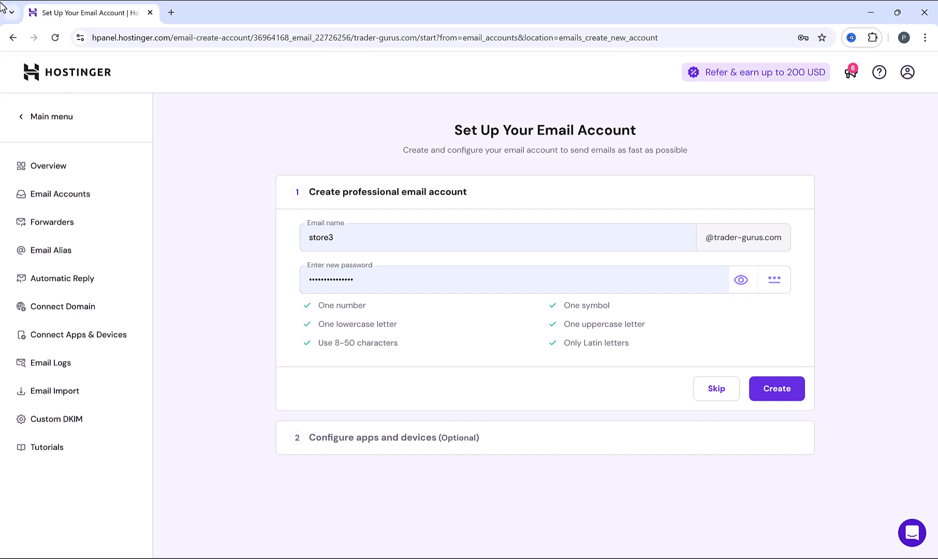
key("alt+Left")
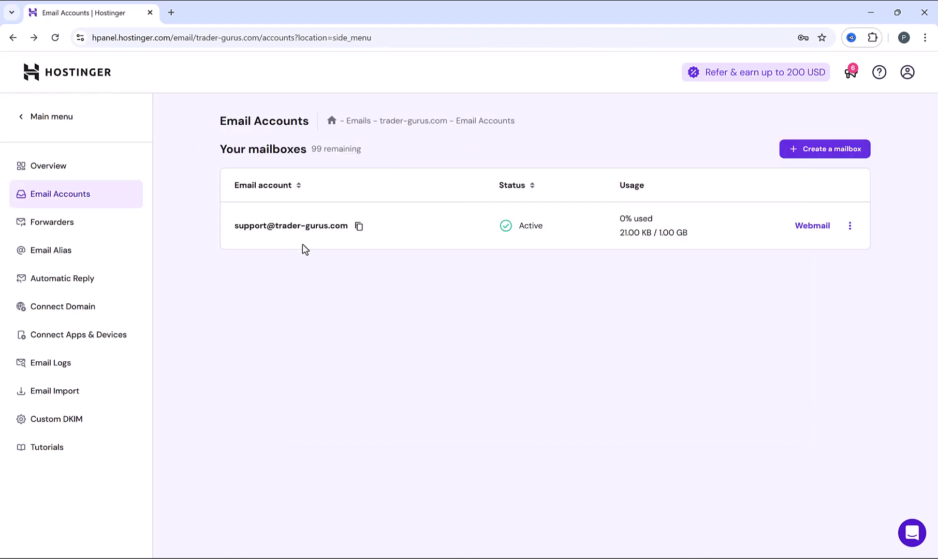
Log in to the support mailbox's webmail with its password
left_click(812, 229)
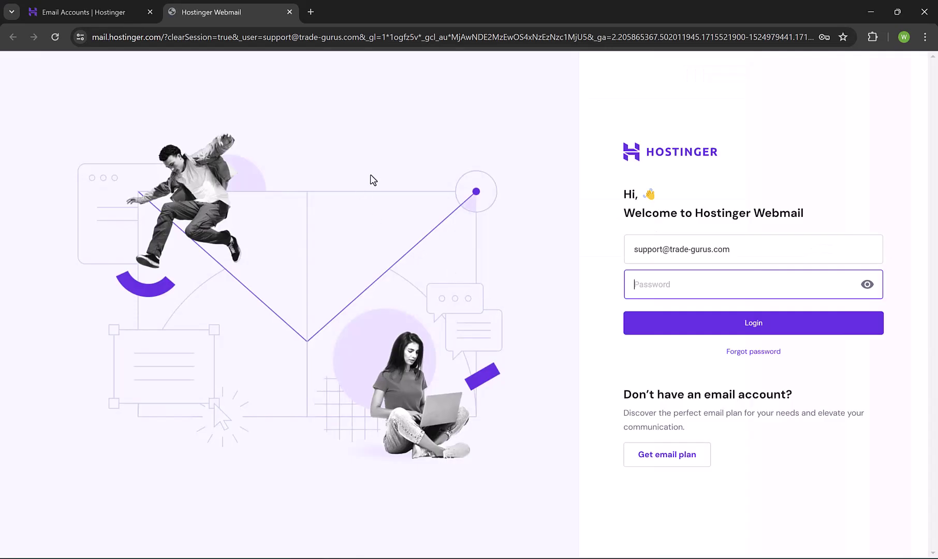
type("••••••••••")
left_click(707, 324)
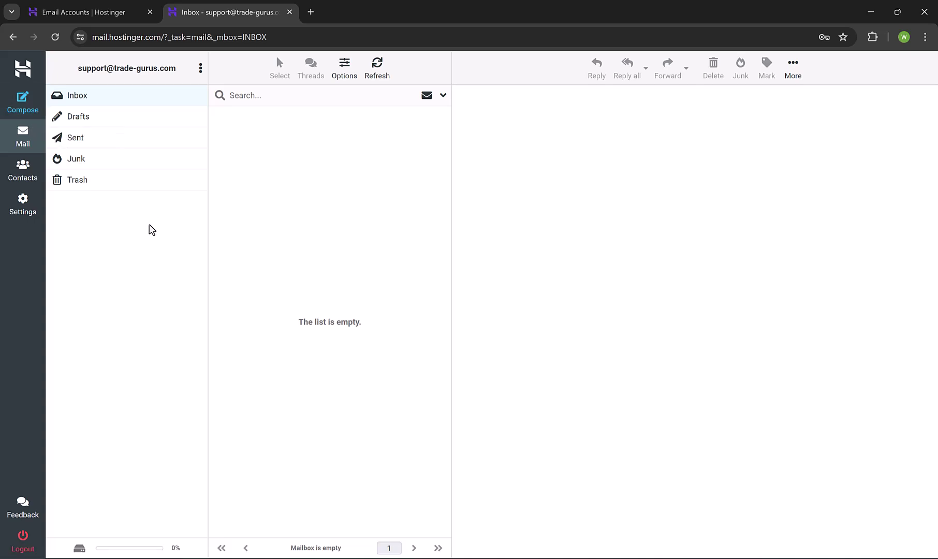
Compose a 'Test' email reading 'Hi, Great Job' to the Gmail address
left_click(24, 120)
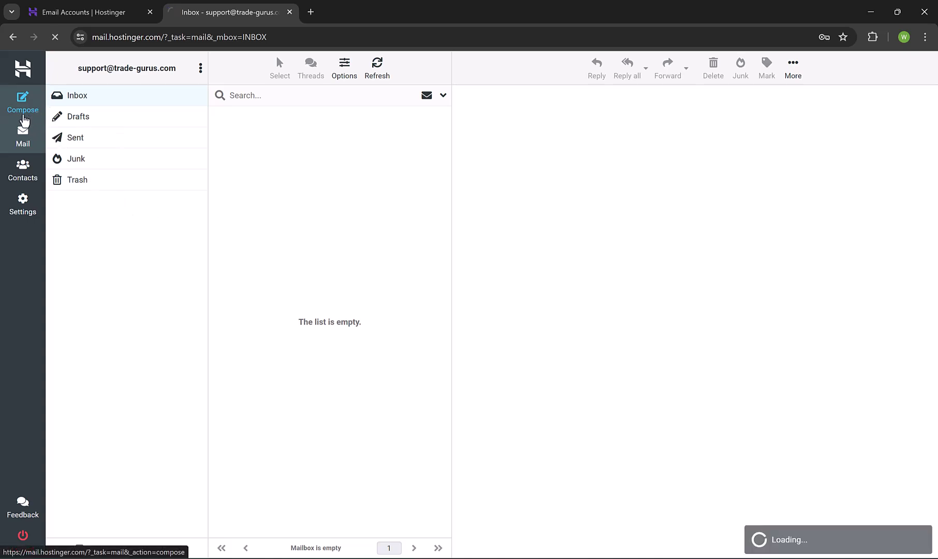
key("ctrl+v")
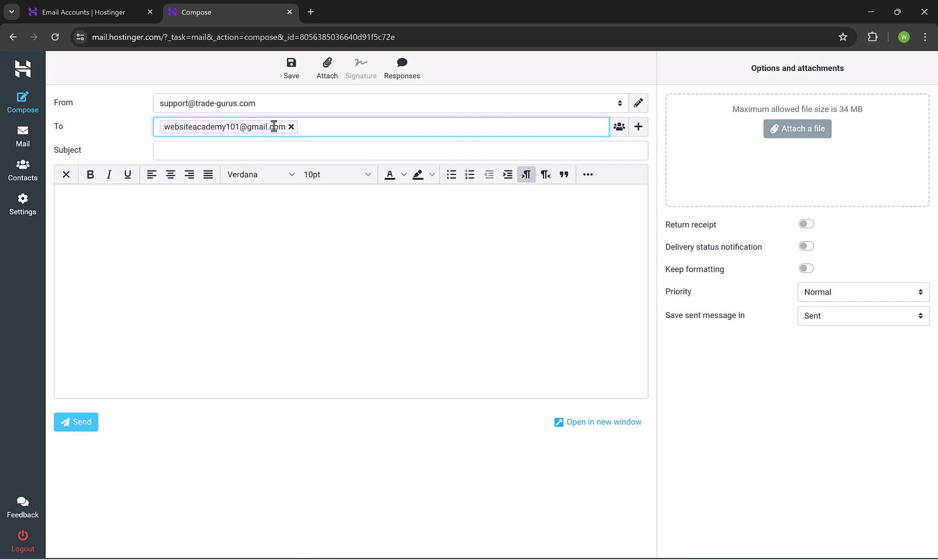
left_click(240, 146)
key("Tab")
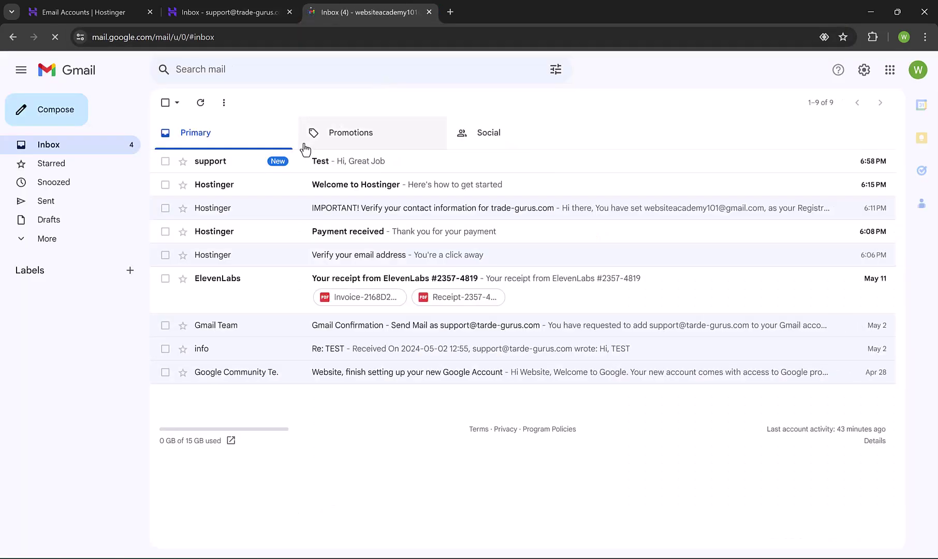
Reply 'Thanks' to the Test email from the support mailbox
left_click(339, 167)
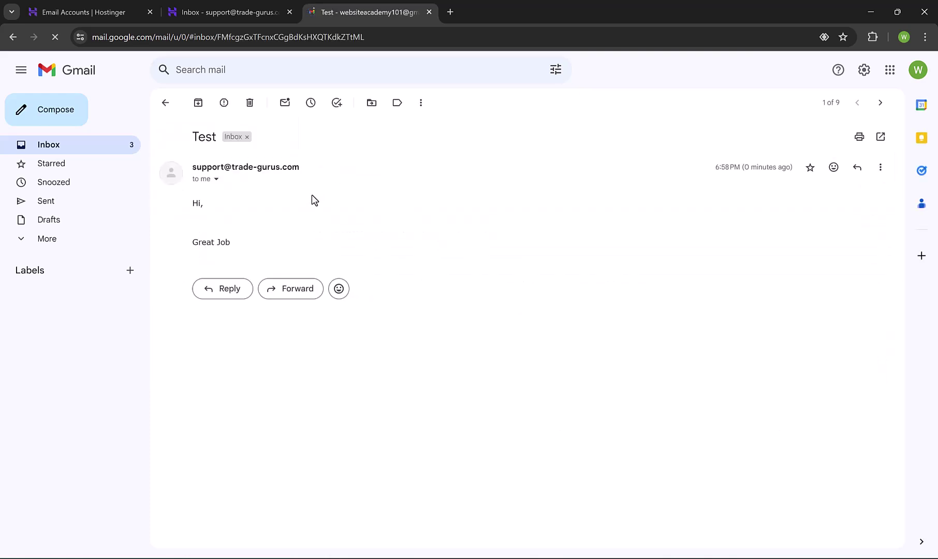
left_click(228, 290)
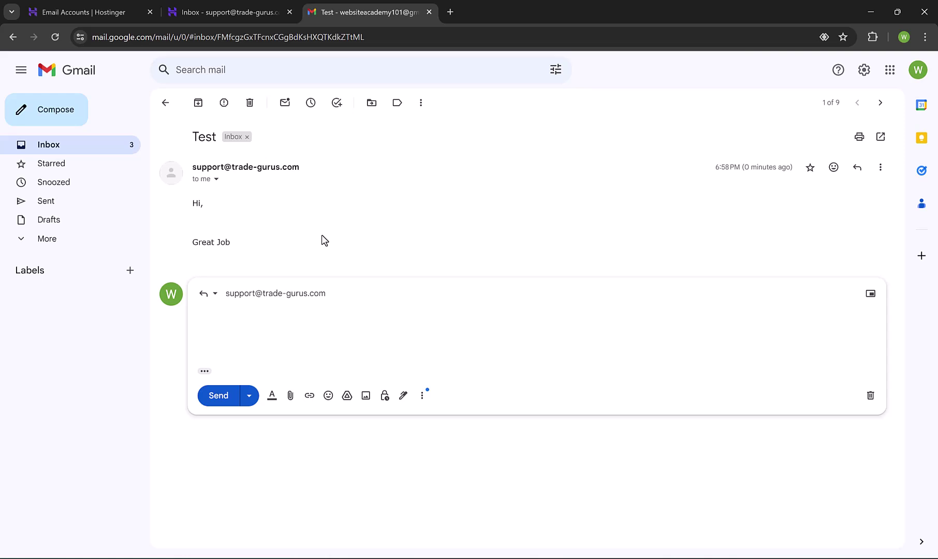
type("Thanks")
left_click(218, 401)
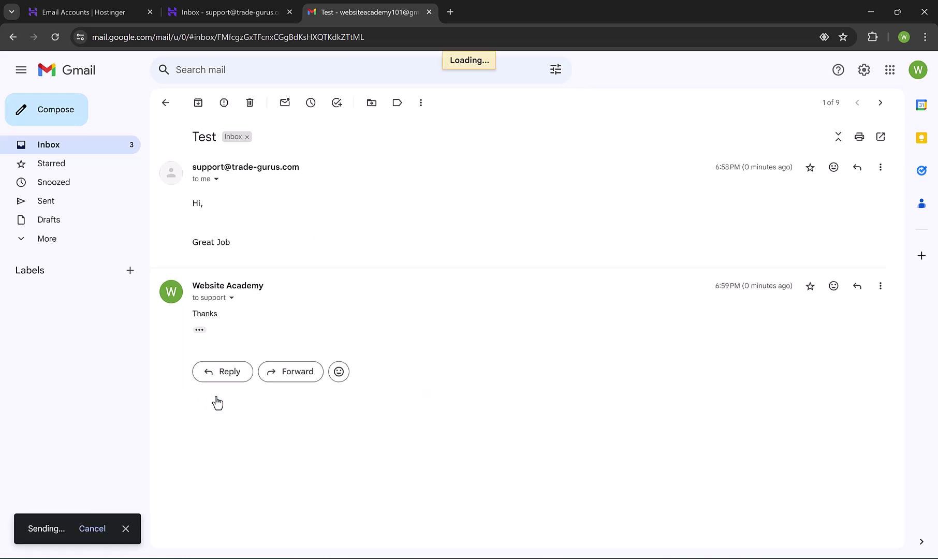
Refresh the support webmail inbox and open the 'Re: Test' reply reading Thanks
left_click(226, 12)
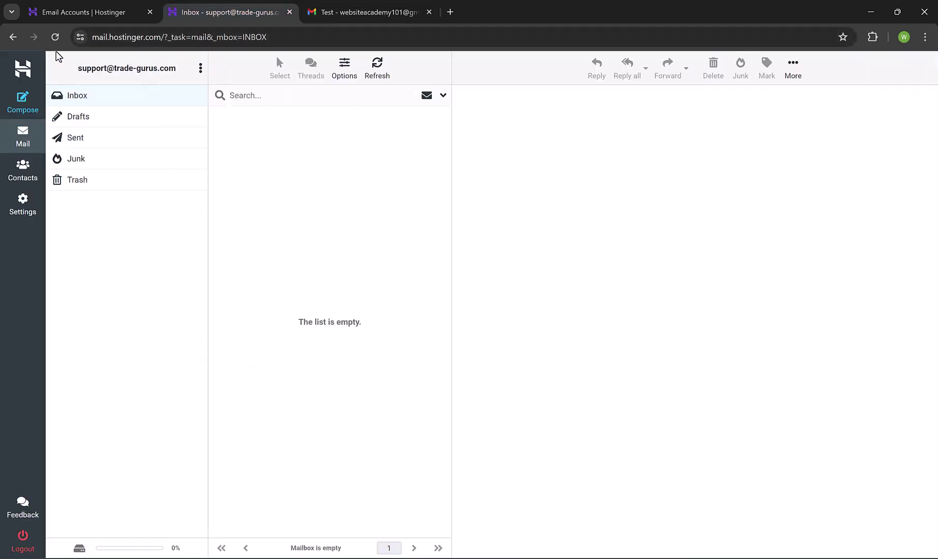
left_click(55, 37)
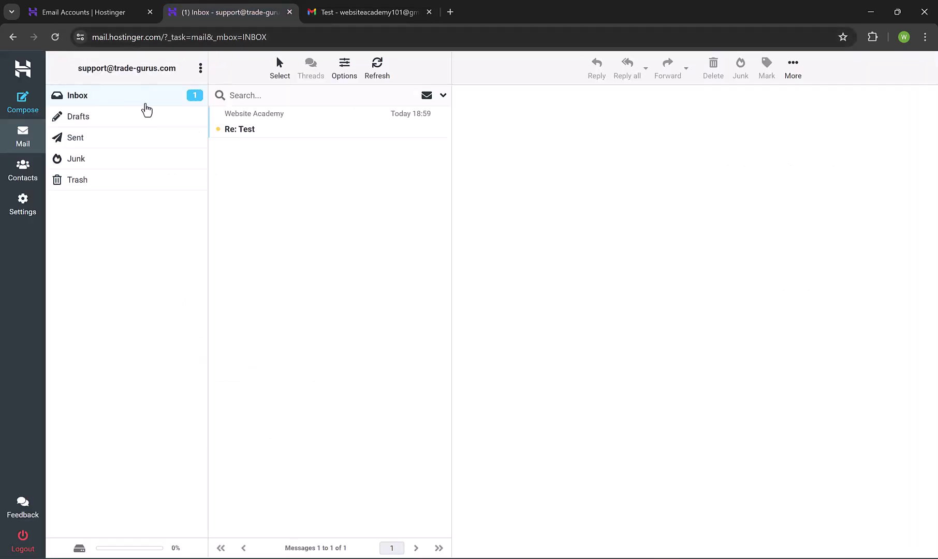
left_click(306, 130)
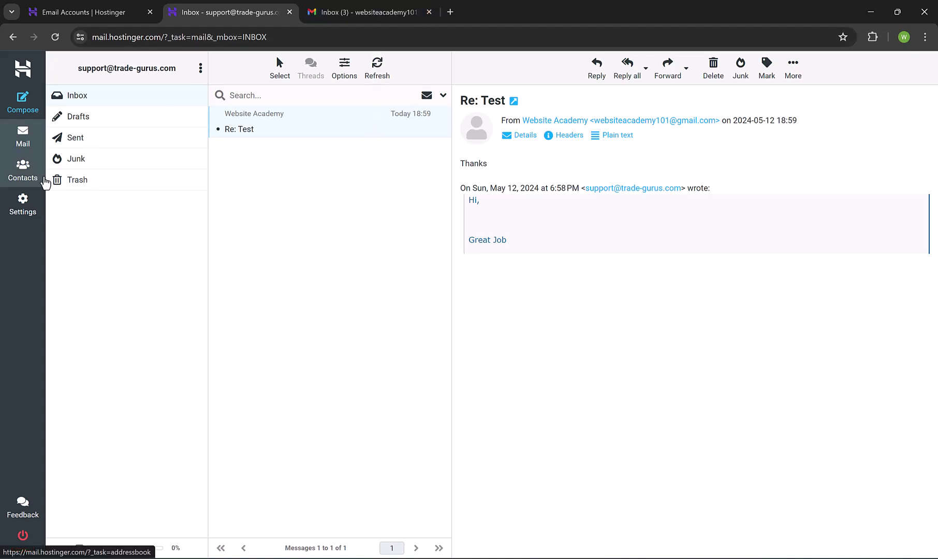
In Settings > Identities, set the support identity's display name to 'Support - Trade Gurus'
left_click(33, 218)
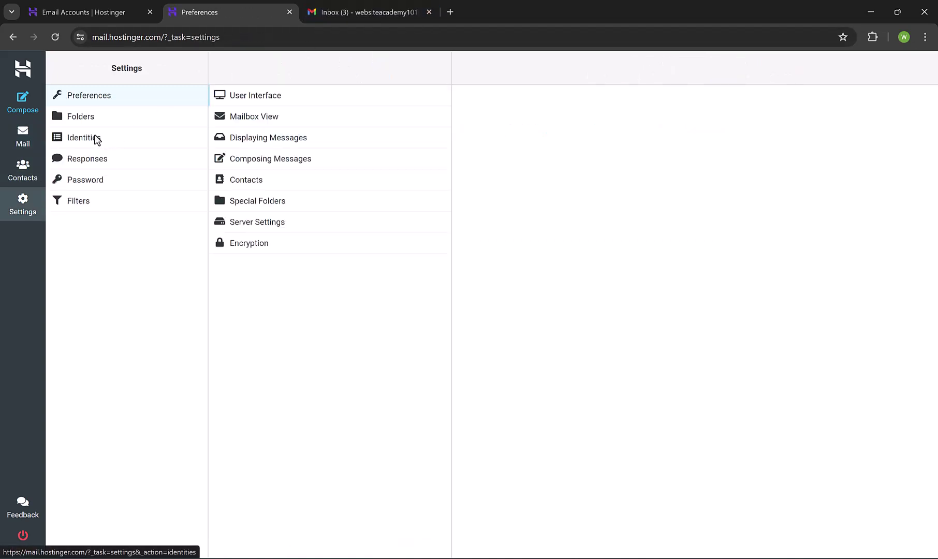
left_click(96, 138)
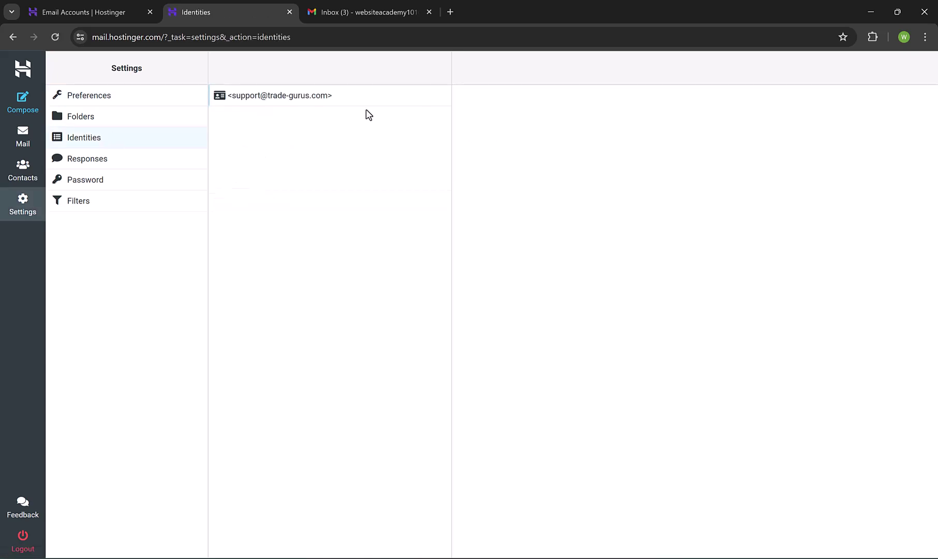
left_click(247, 99)
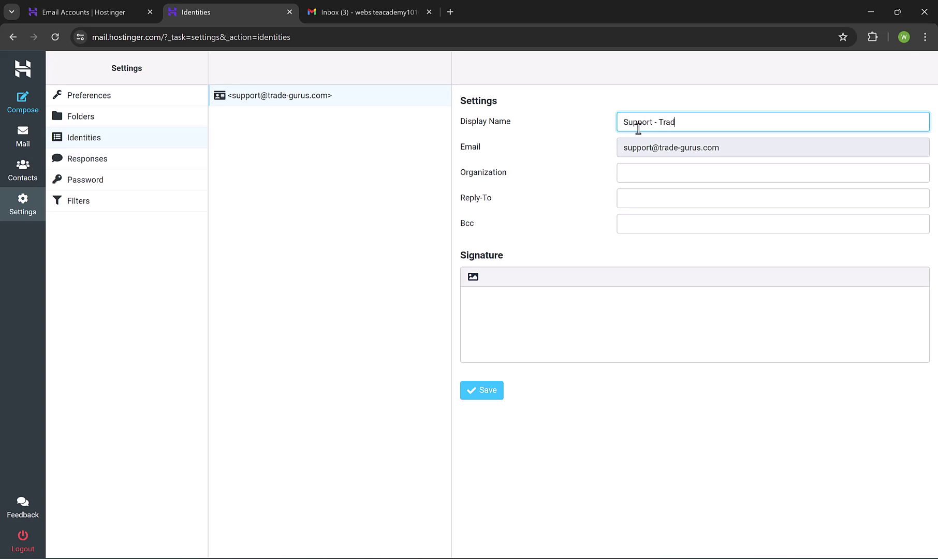
type("e Gurus")
key("Tab")
left_click(710, 122)
left_click(638, 175)
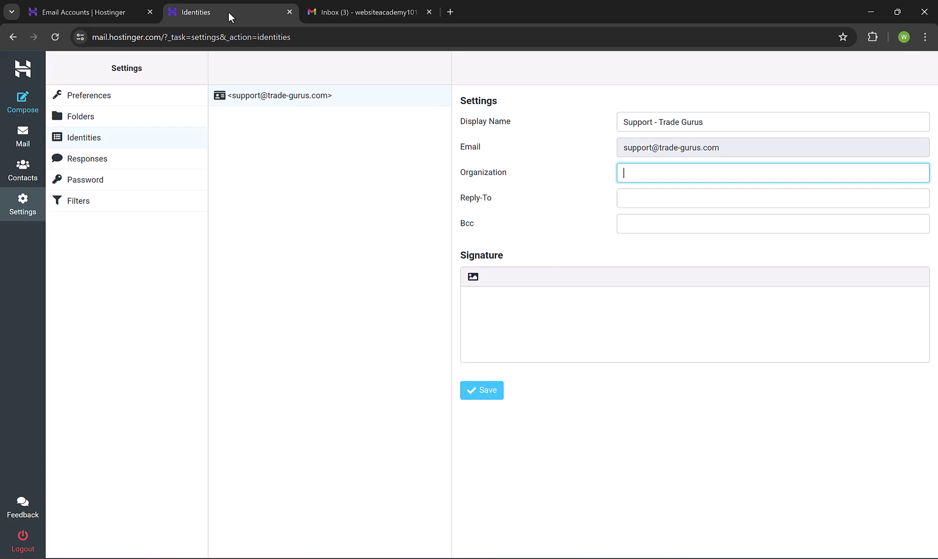
Copy the support address and view hPanel's server details: IMAP 993, SMTP 465, POP 995
left_click(129, 12)
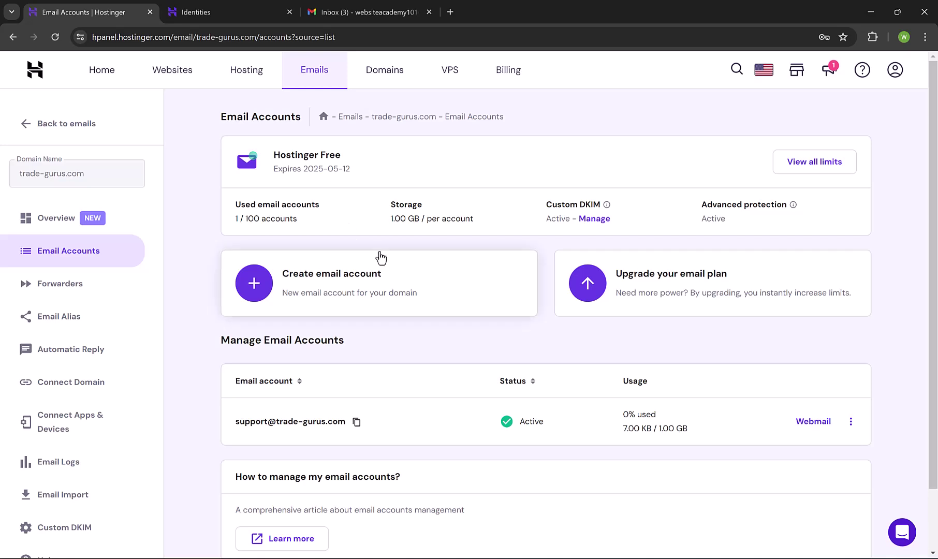
scroll(380, 257, "down", 1)
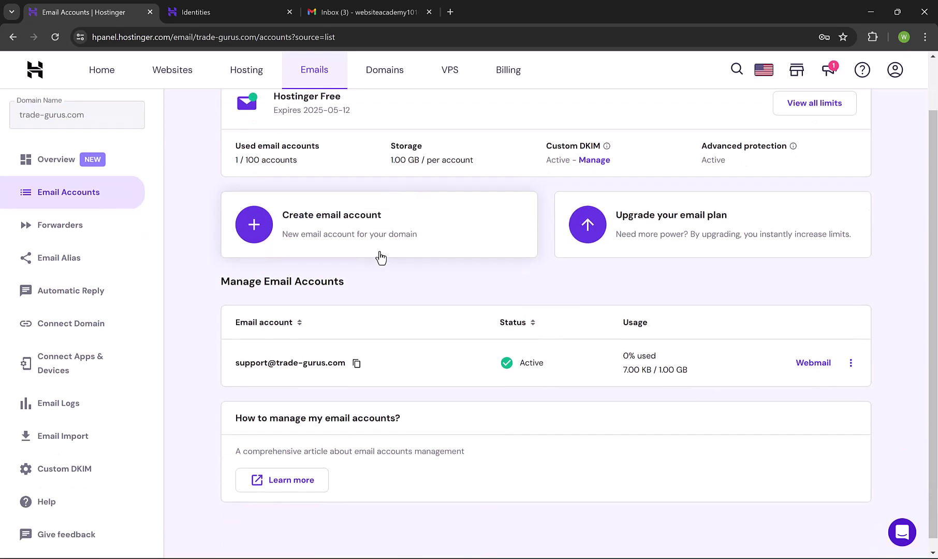
left_click(254, 228)
key("alt+Left")
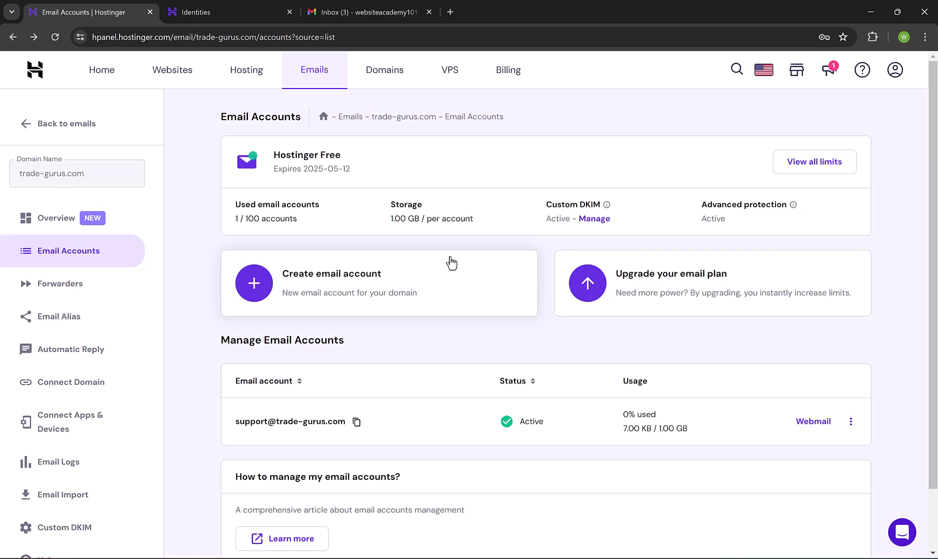
left_click(357, 421)
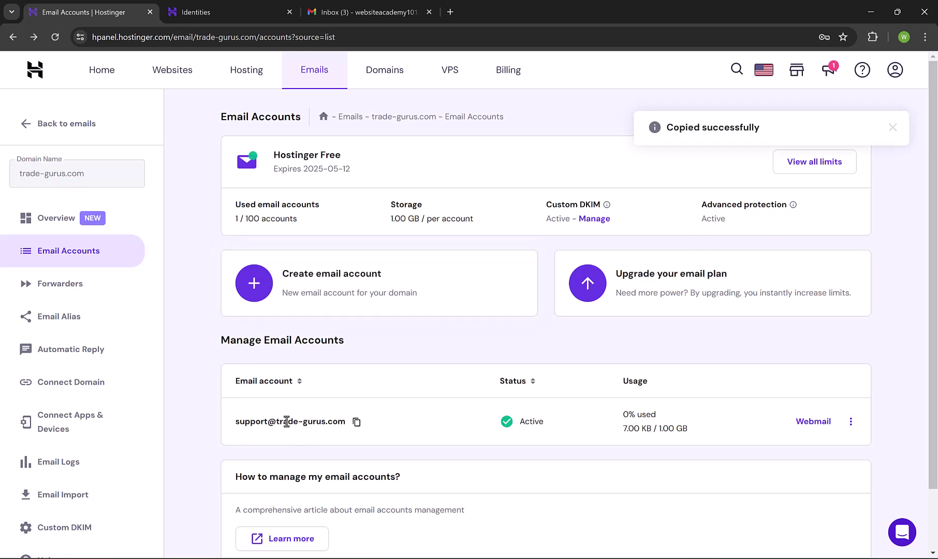
left_click(72, 426)
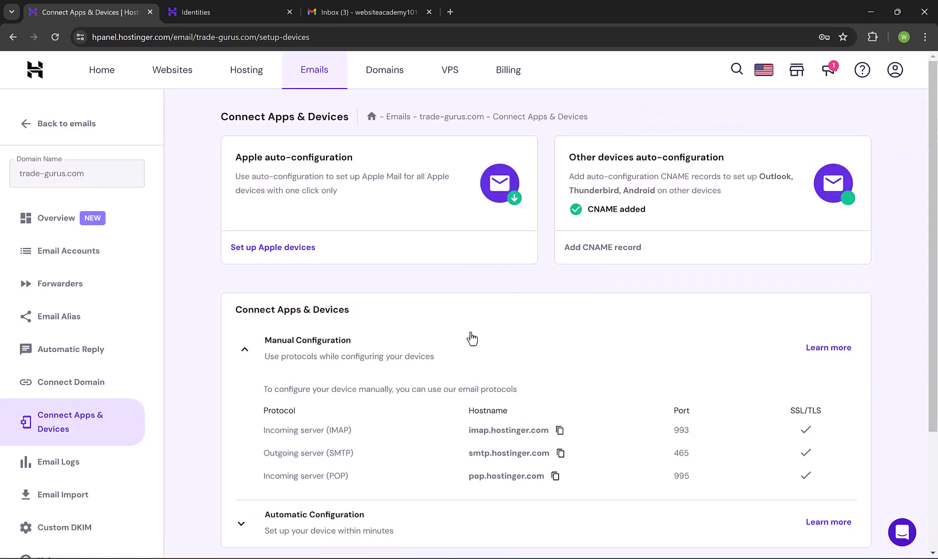
scroll(443, 259, "down", 1)
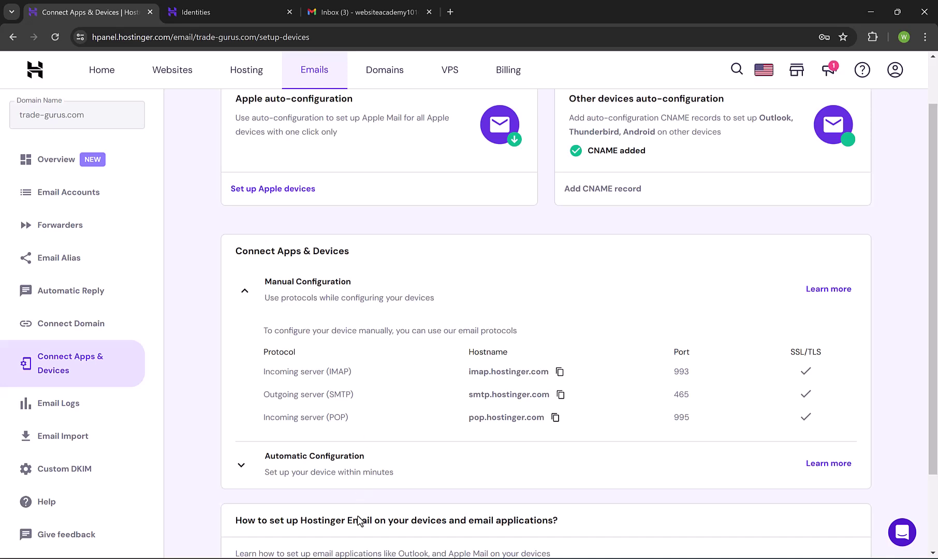
key("super")
Launch Outlook (new), try automatic setup of the support account, then open Advanced Setup
type("out")
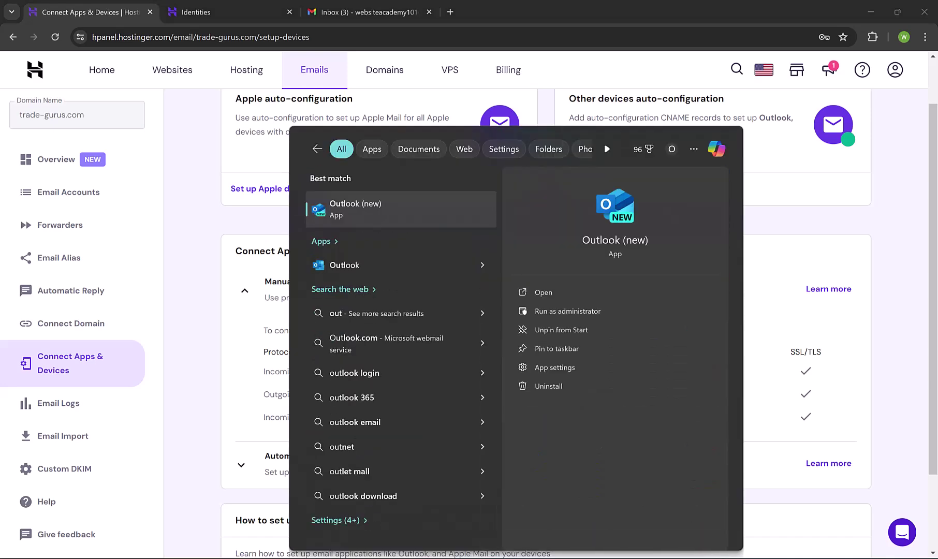
key("Return")
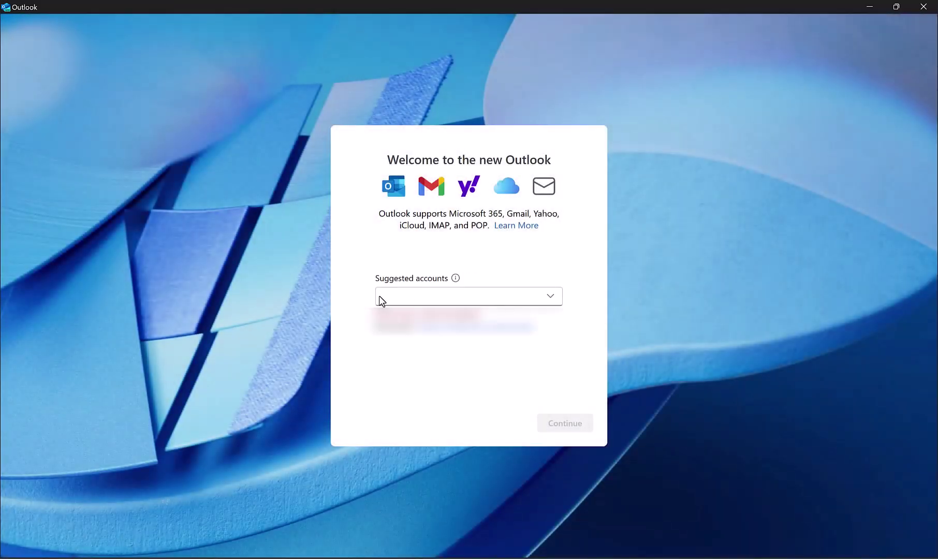
left_click(396, 300)
key("Down")
left_click(525, 283)
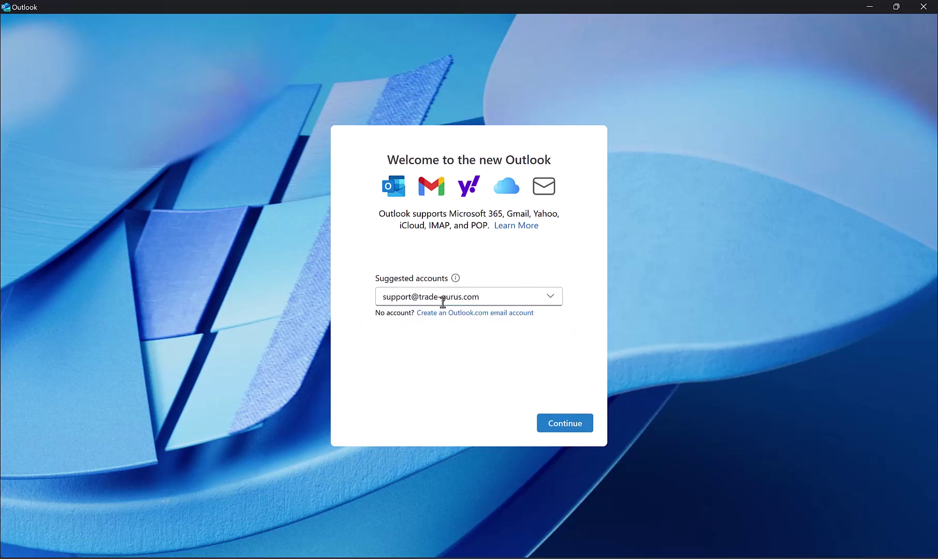
left_click(559, 426)
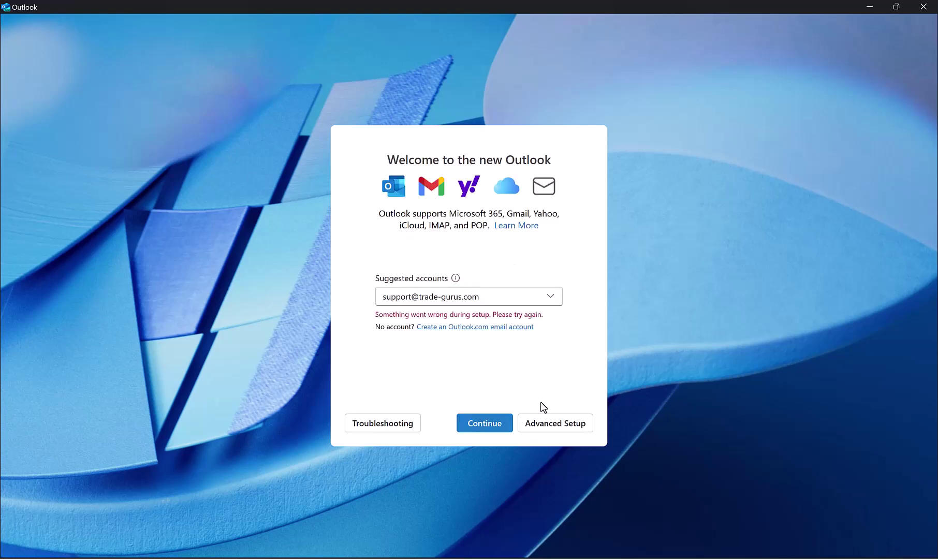
left_click(549, 427)
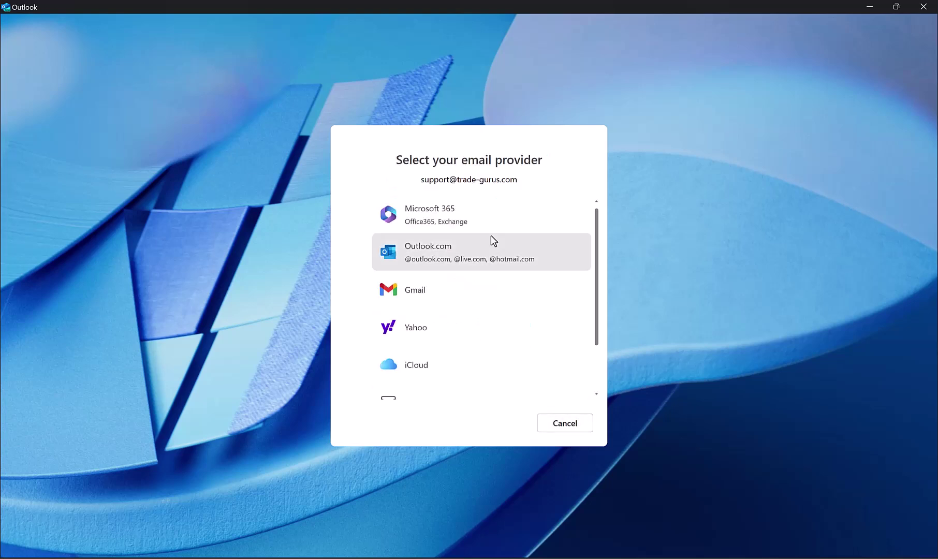
scroll(491, 235, "down", 2)
Choose IMAP, enter the mailbox password and paste Hostinger's IMAP hostname as incoming server
left_click(435, 346)
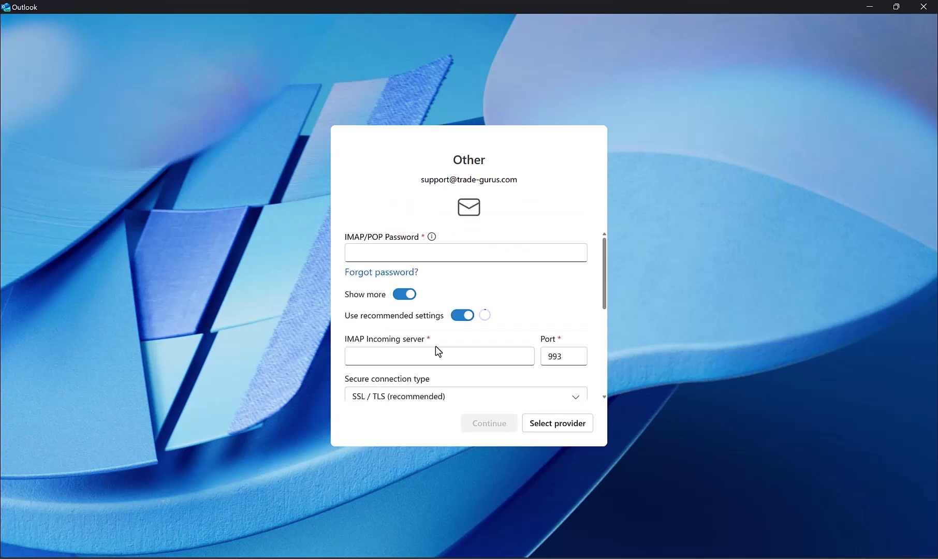
left_click(370, 254)
key("ctrl+v")
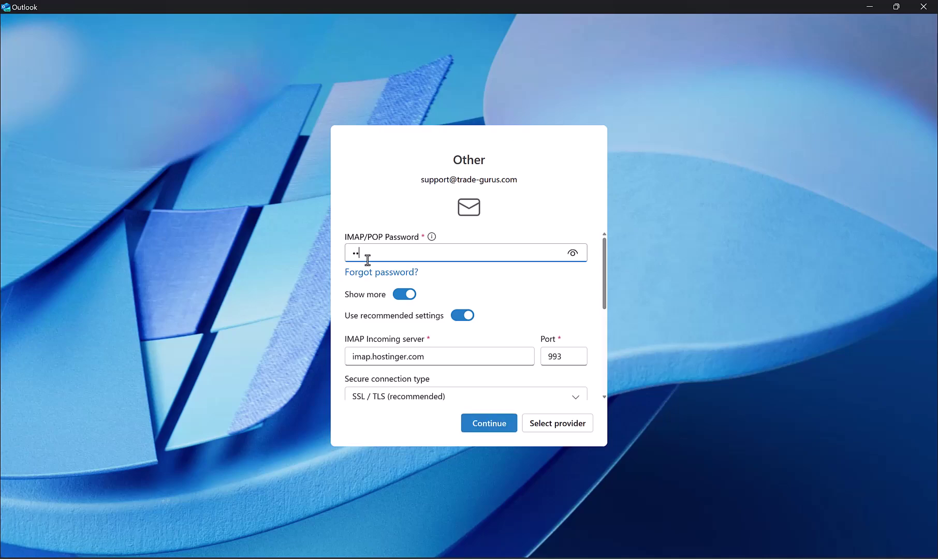
scroll(362, 280, "down", 1)
key("alt+Tab")
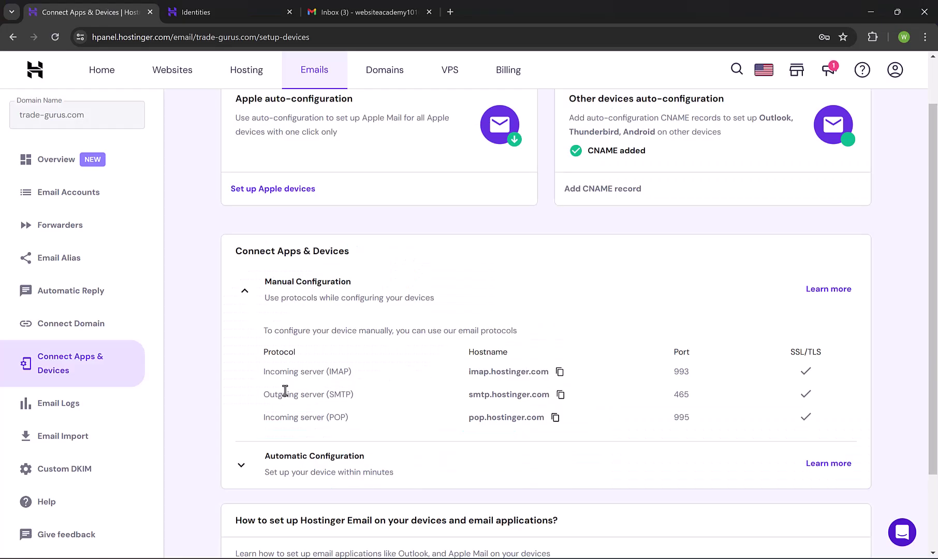
left_click(560, 372)
key("alt+Tab")
left_click(420, 332)
key("ctrl+a")
key("ctrl+v")
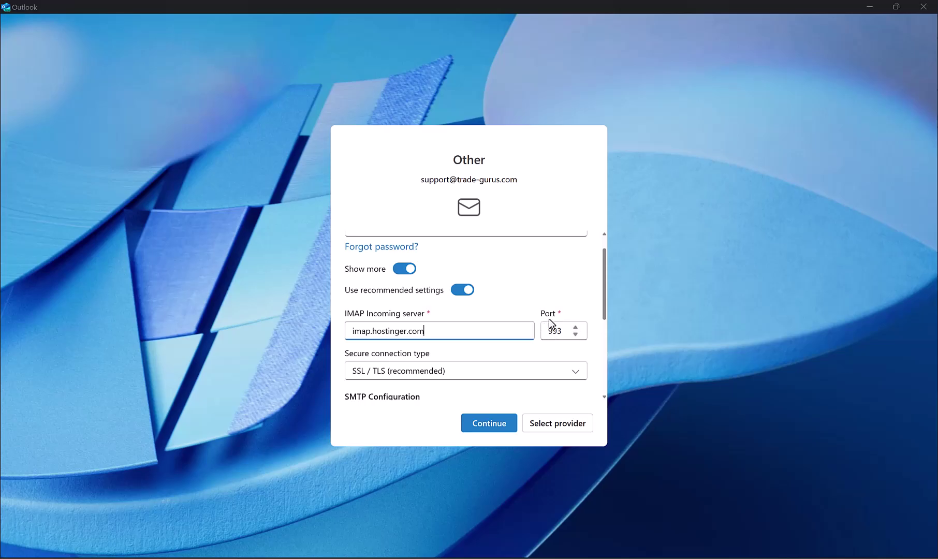
Enter the SMTP password and set outgoing server smtp.hostinger.com, port 465, SSL/TLS
key("alt+Tab")
key("alt+Tab")
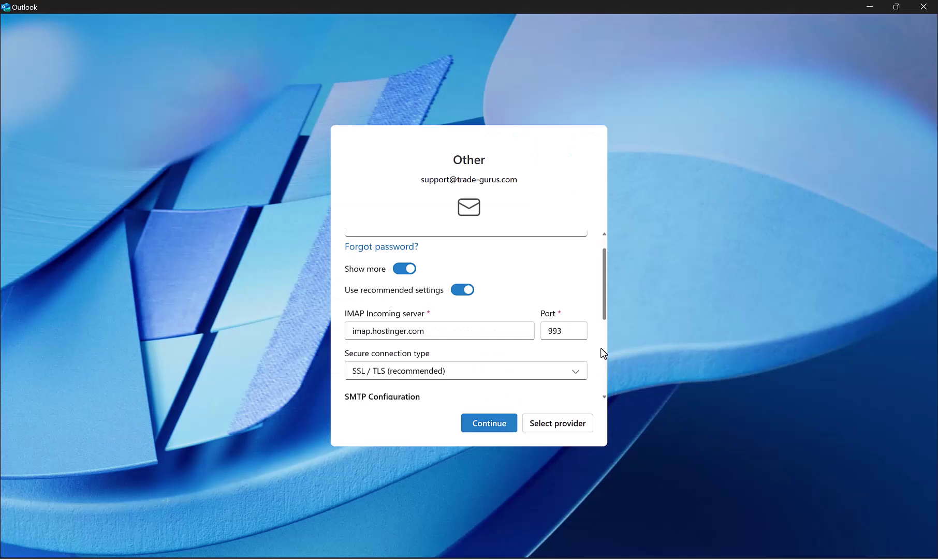
scroll(505, 311, "down", 1)
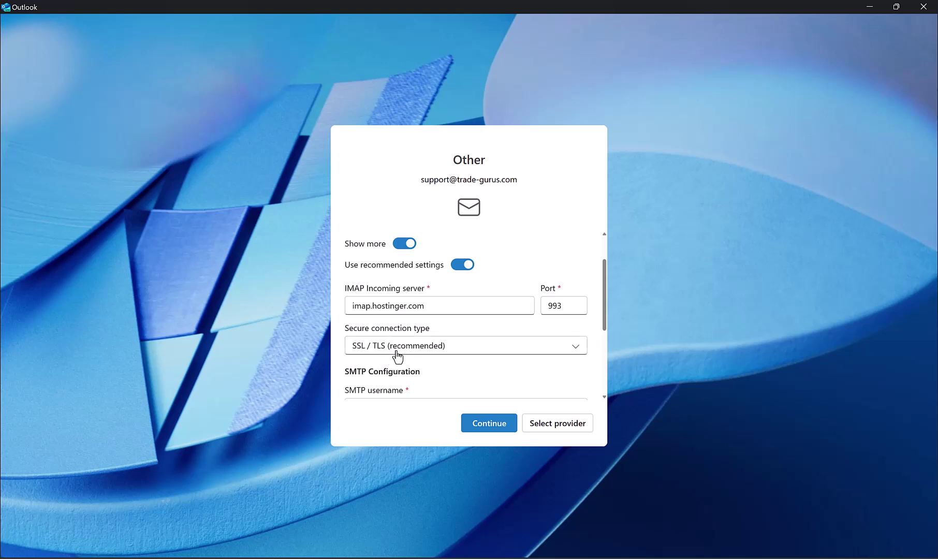
scroll(449, 321, "down", 2)
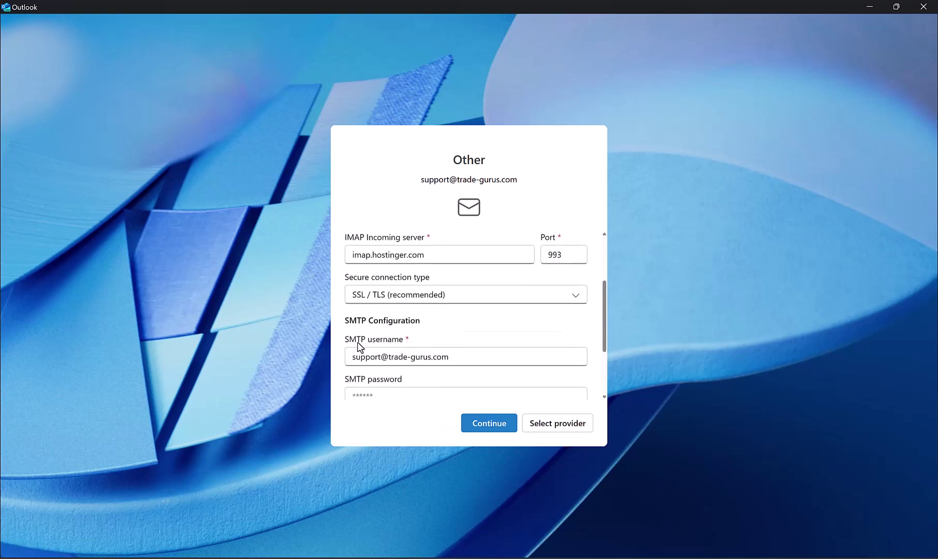
scroll(462, 333, "down", 2)
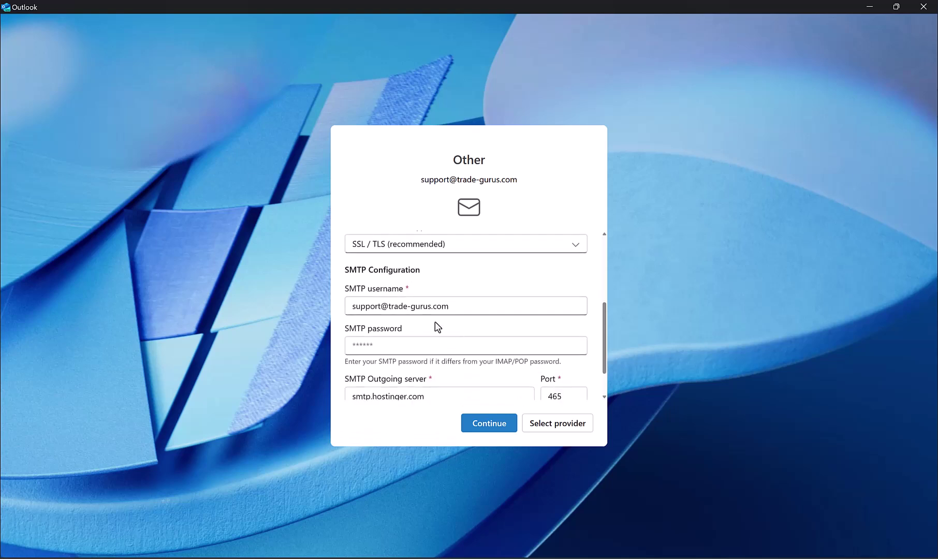
left_click(373, 342)
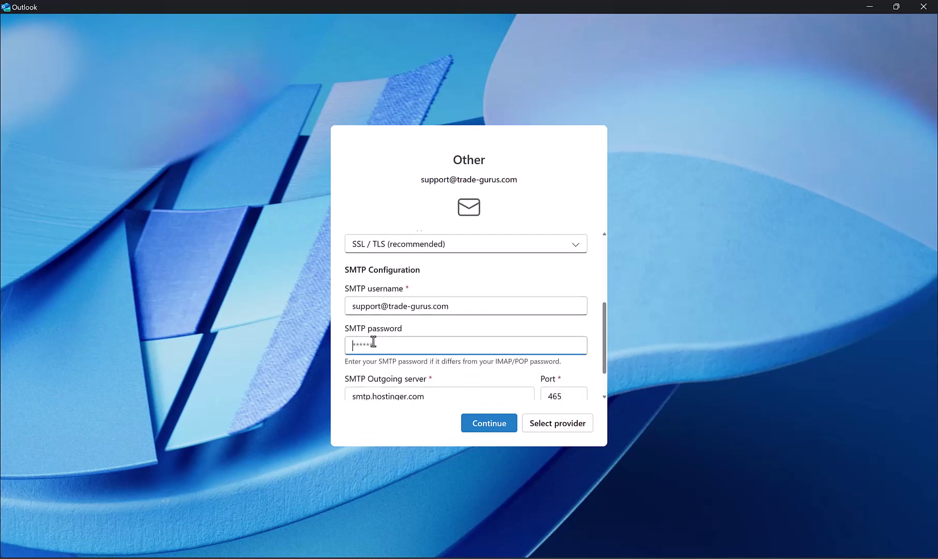
type("••••••••••")
scroll(374, 339, "down", 2)
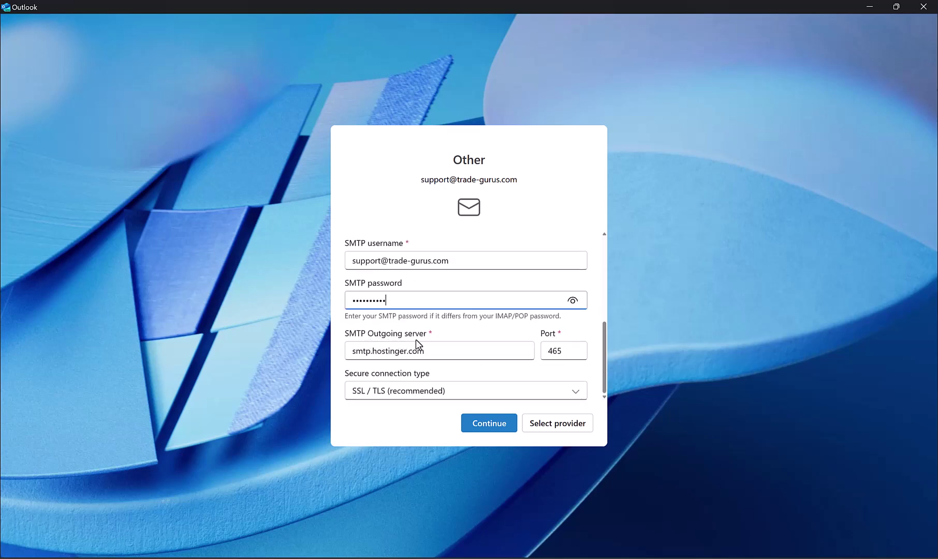
key("alt+Tab")
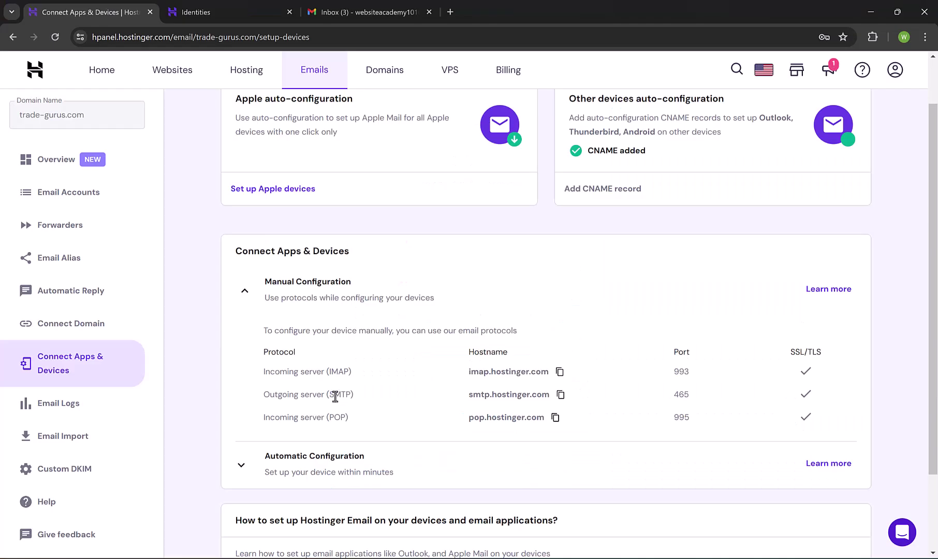
left_click(560, 395)
key("alt+Tab")
triple_click(435, 347)
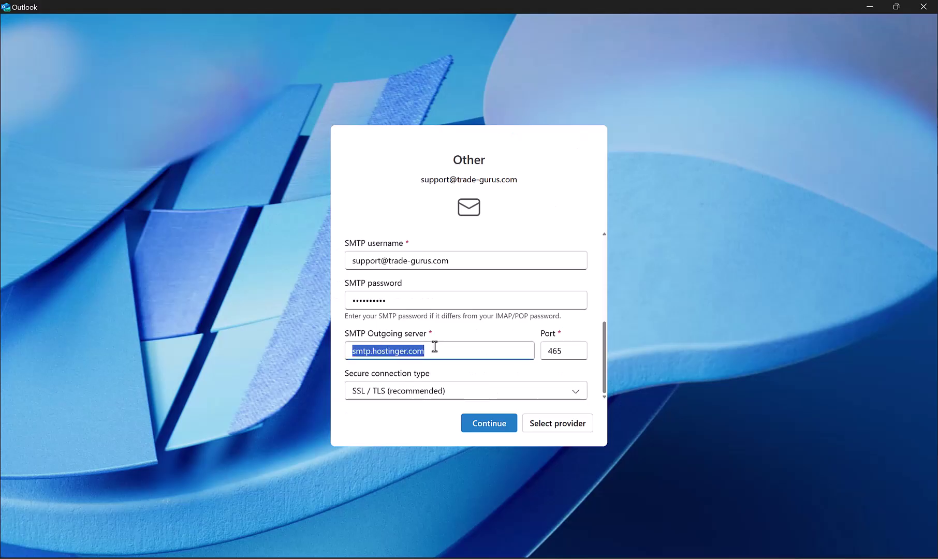
key("ctrl+v")
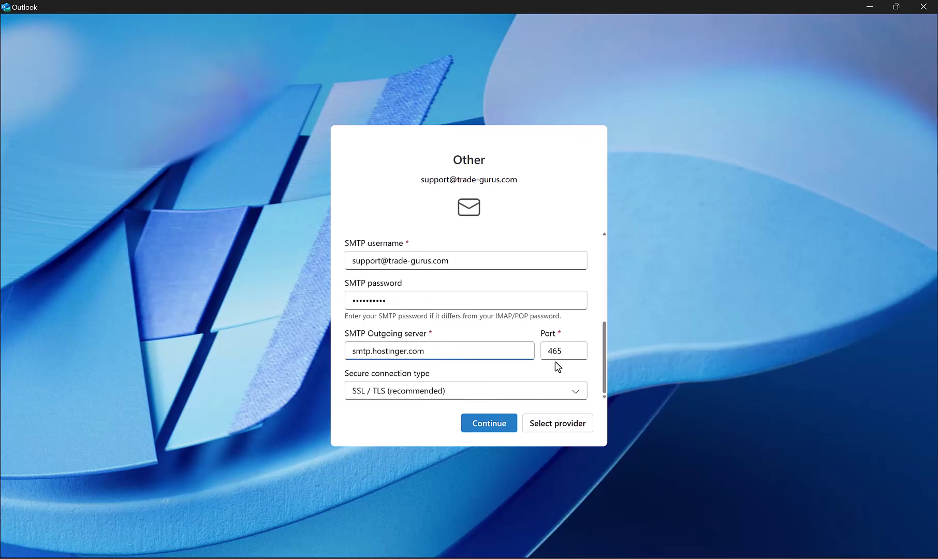
key("alt+Tab")
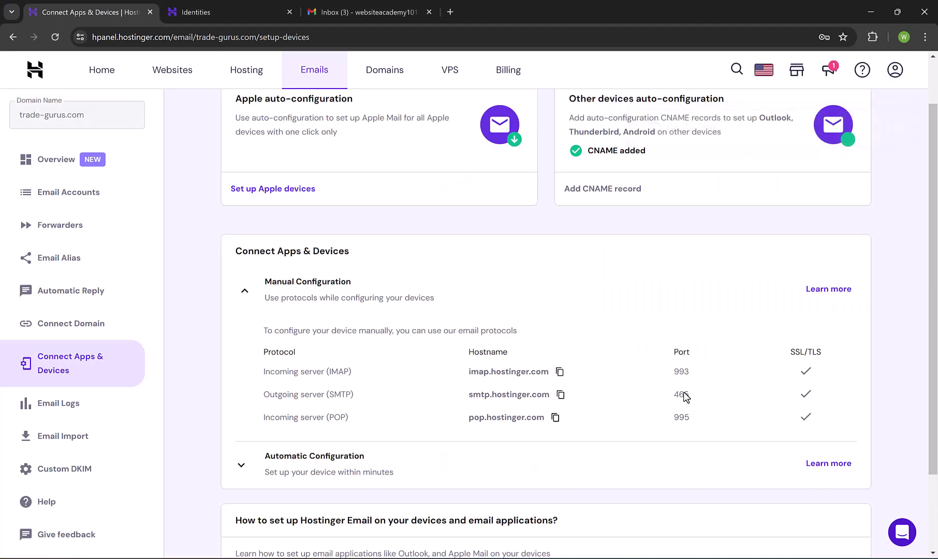
key("alt+Tab")
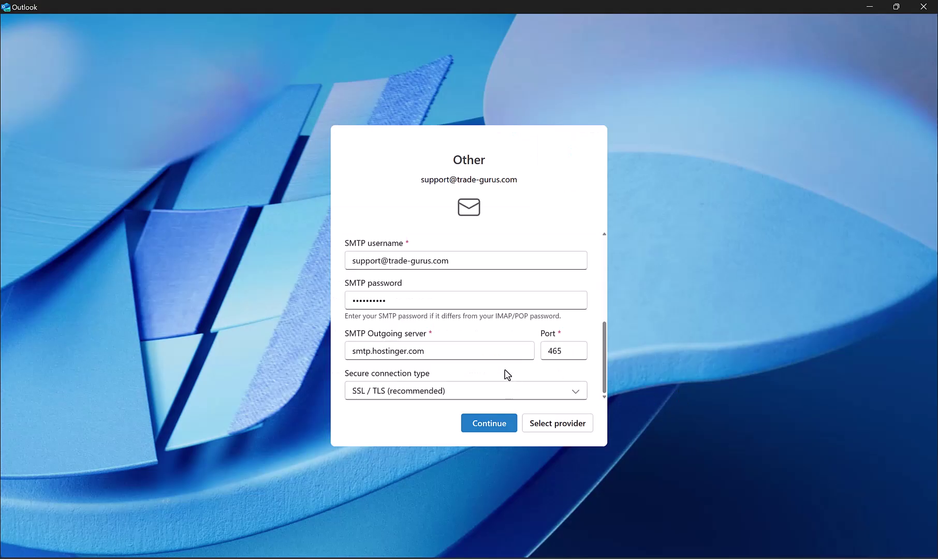
Finish adding the account: sync to Microsoft Cloud, decline optional data, accept notices, skip Windows settings
left_click(491, 428)
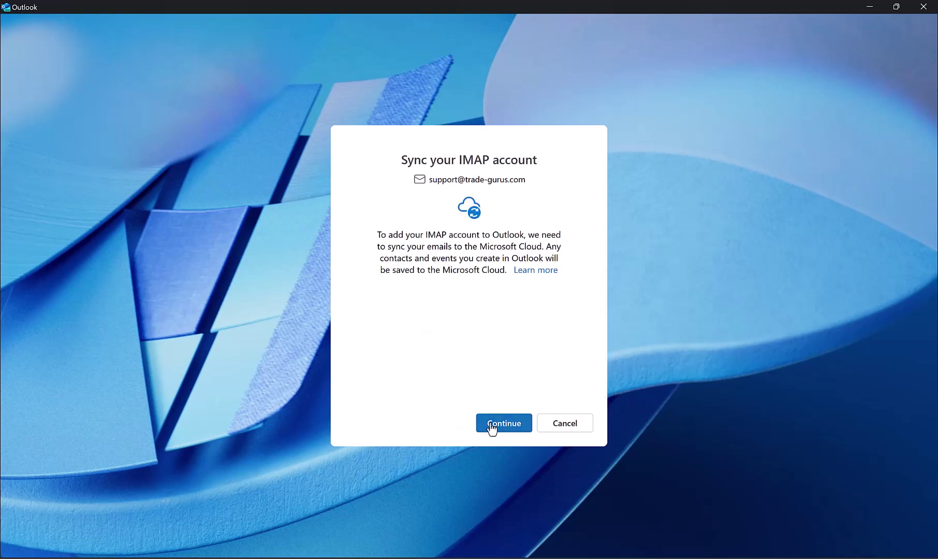
left_click(491, 425)
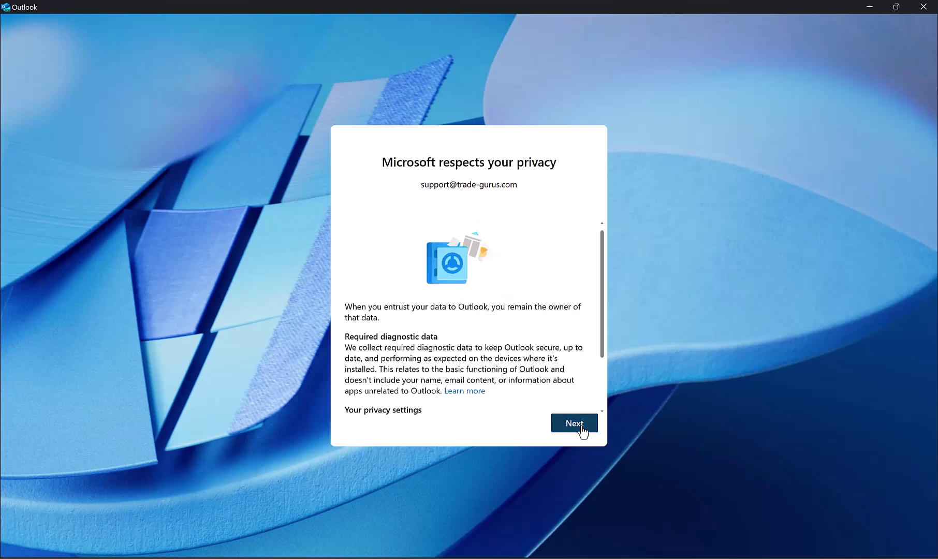
left_click(581, 429)
left_click(352, 389)
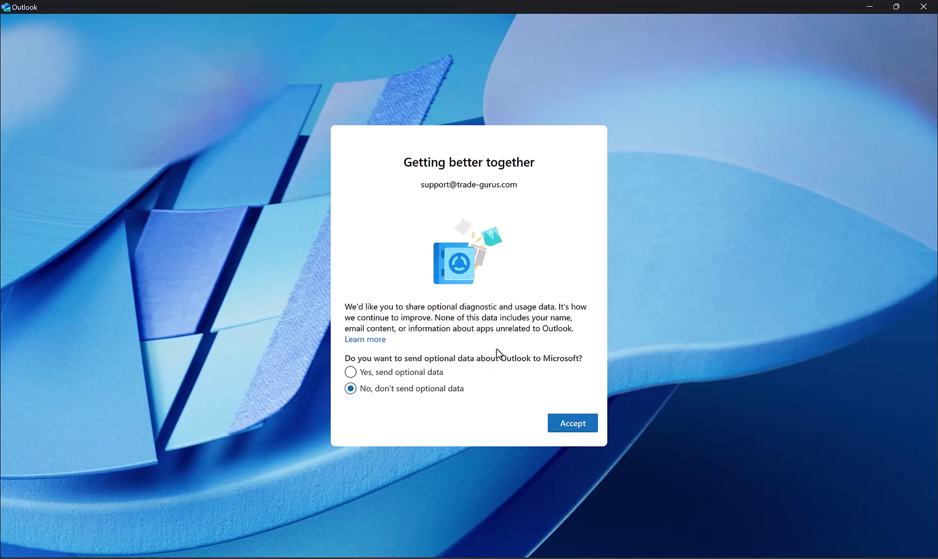
left_click(577, 429)
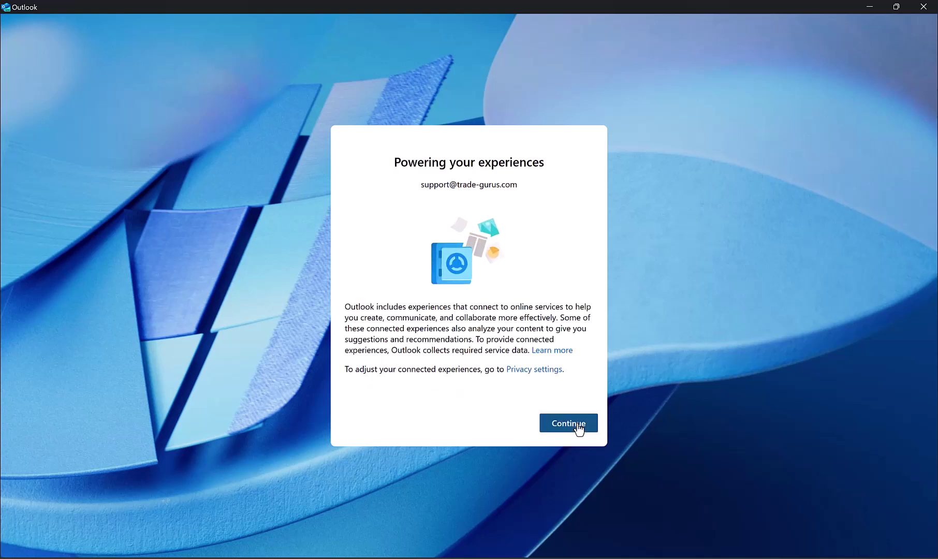
left_click(578, 428)
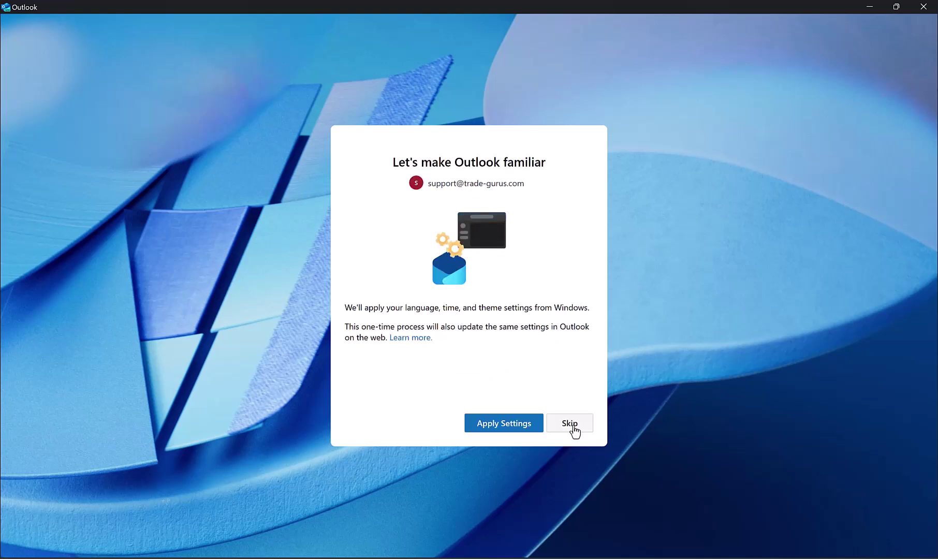
left_click(574, 427)
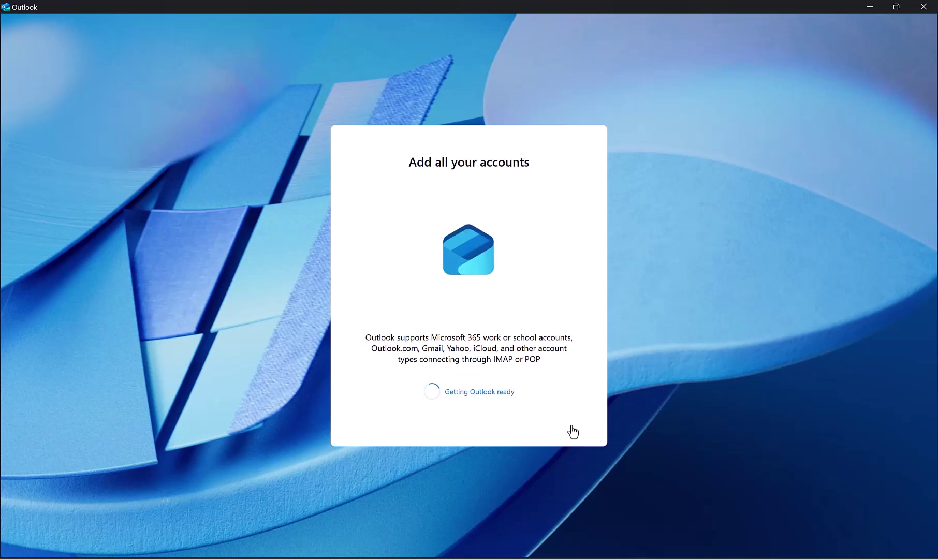
left_click(916, 341)
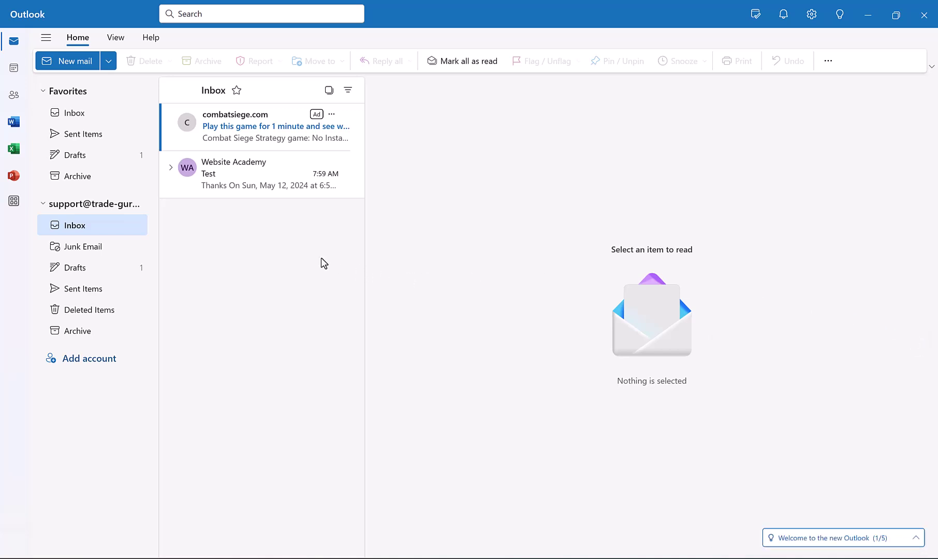
Check the support account's Sent Items, then return to Gmail and open its quick settings
left_click(84, 288)
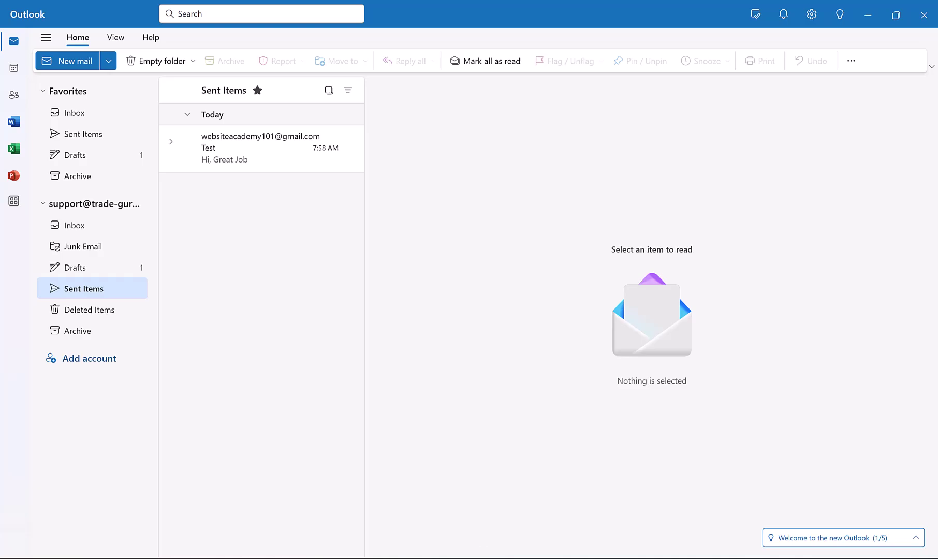
key("alt+Tab")
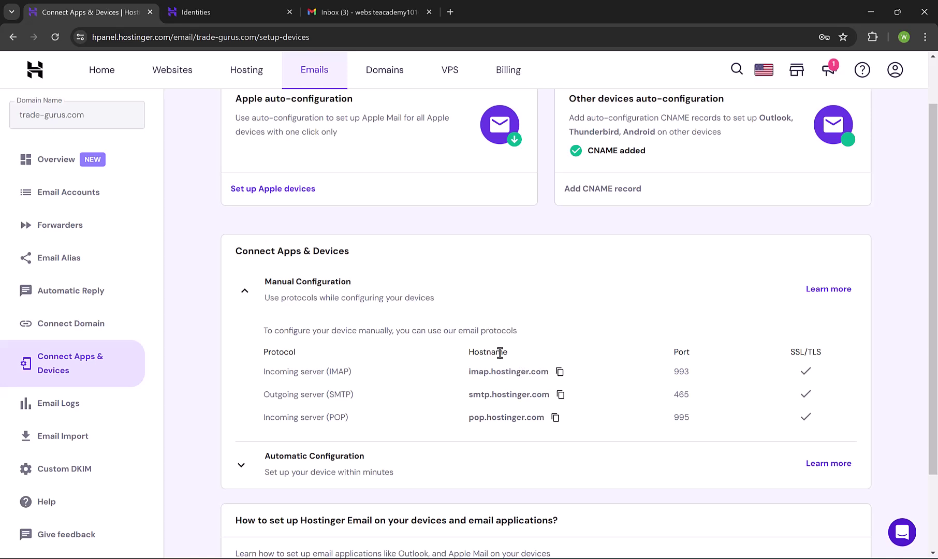
key("alt+Left")
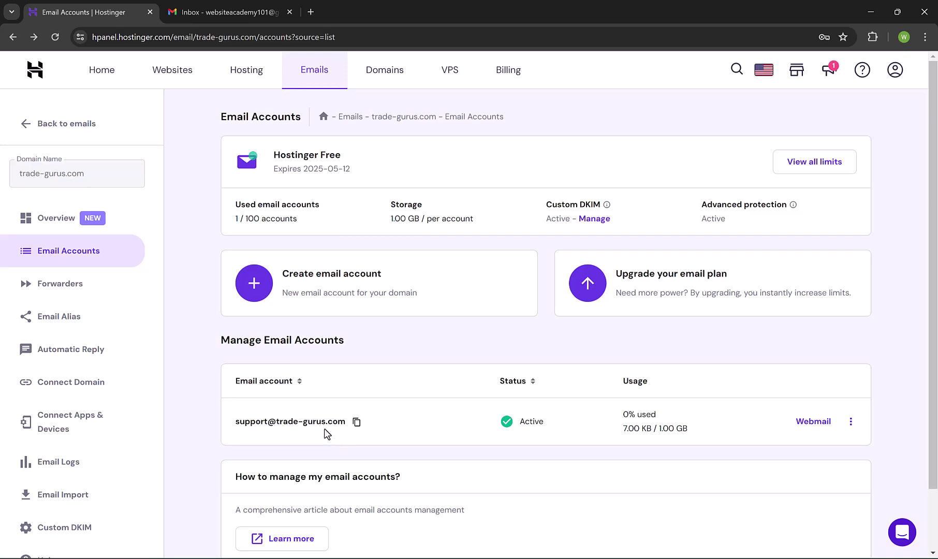
left_click(233, 12)
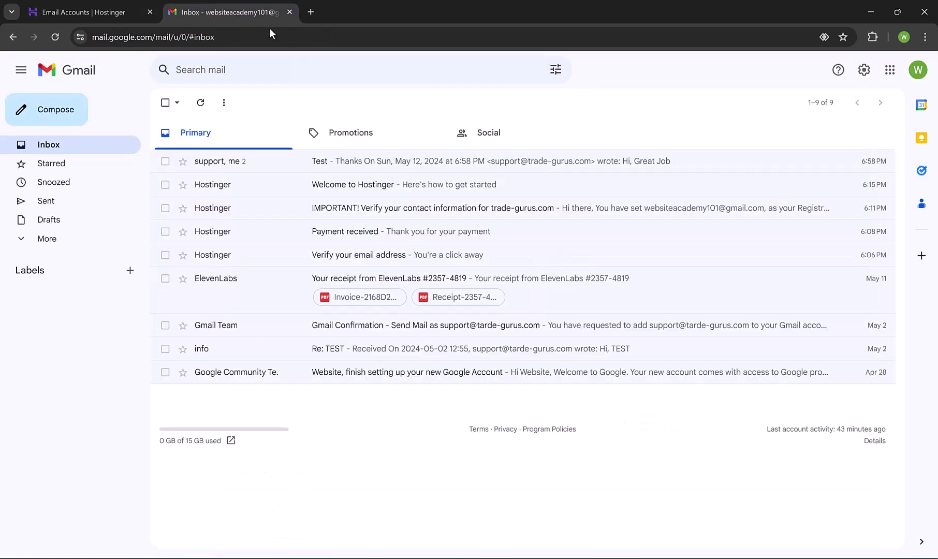
left_click(863, 70)
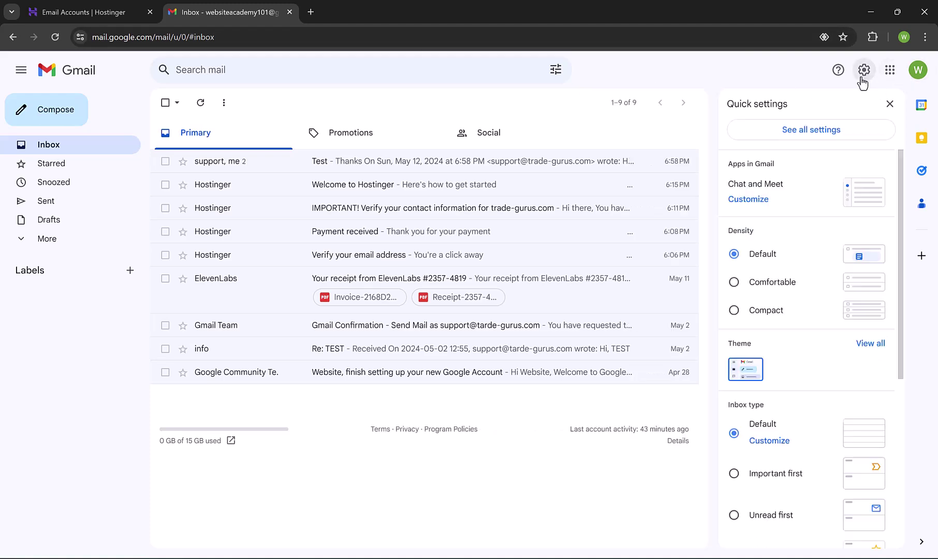
Add the support mailbox address as a Gmail send-as address, naming the sender 'Support - Trade Gurus'
left_click(792, 136)
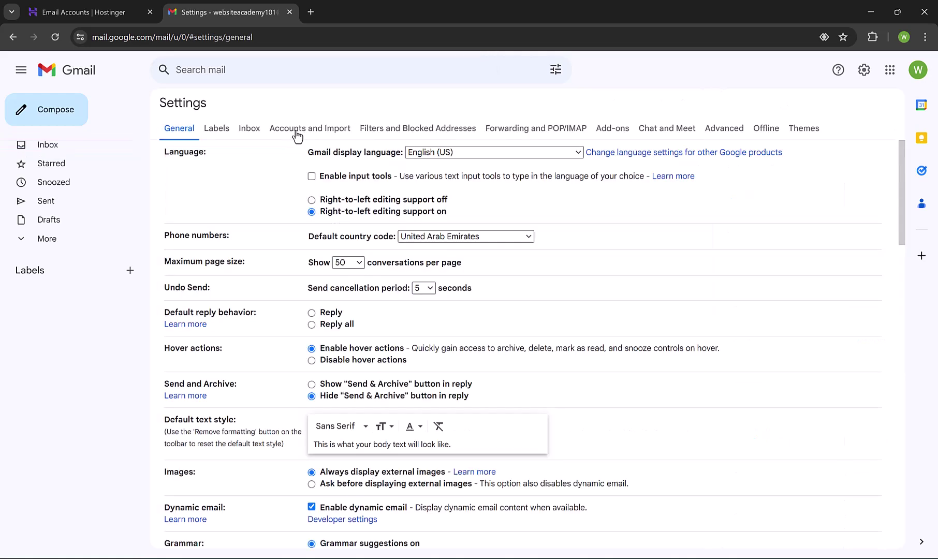
left_click(304, 133)
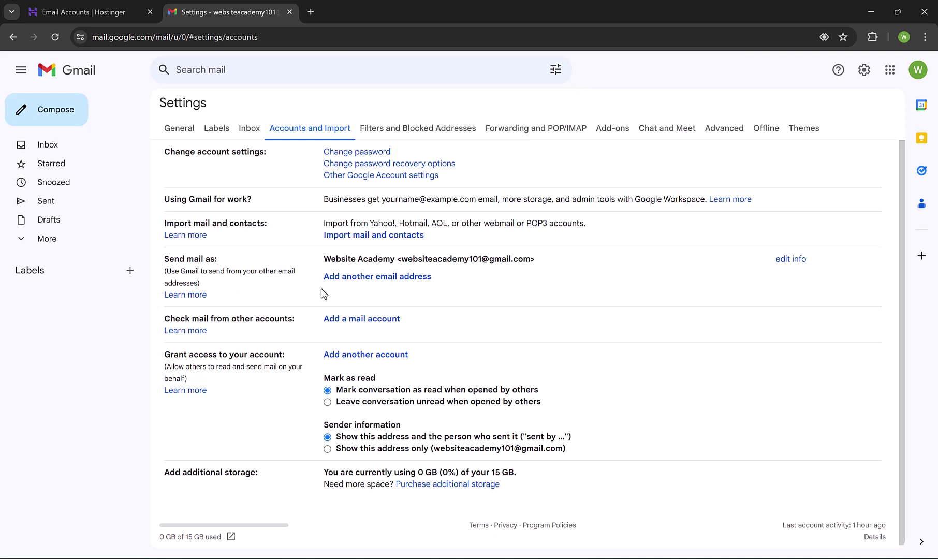
left_click(404, 285)
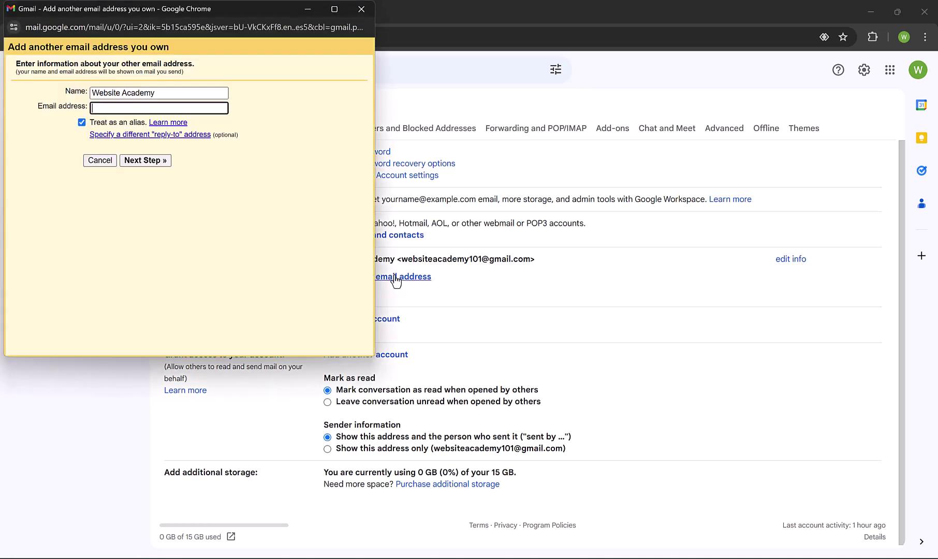
key("ctrl+v")
triple_click(198, 94)
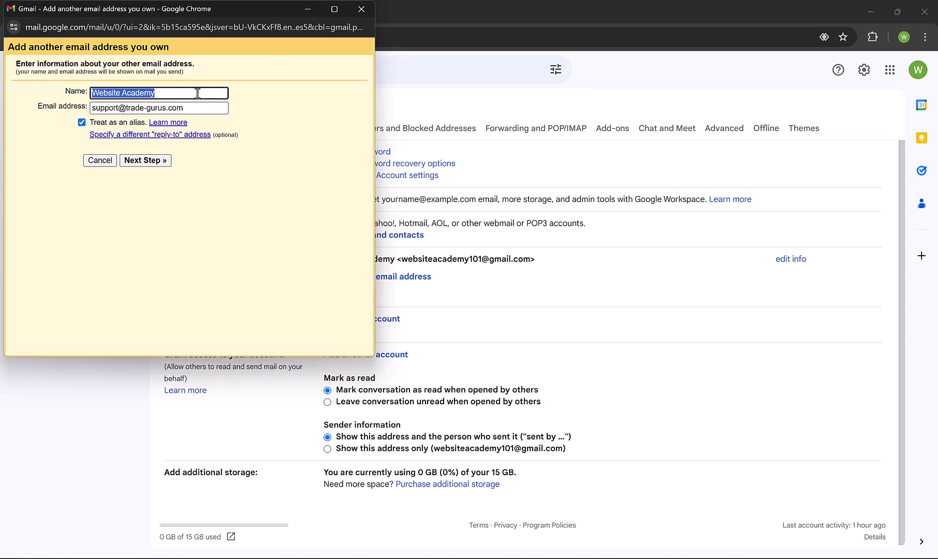
type("Support")
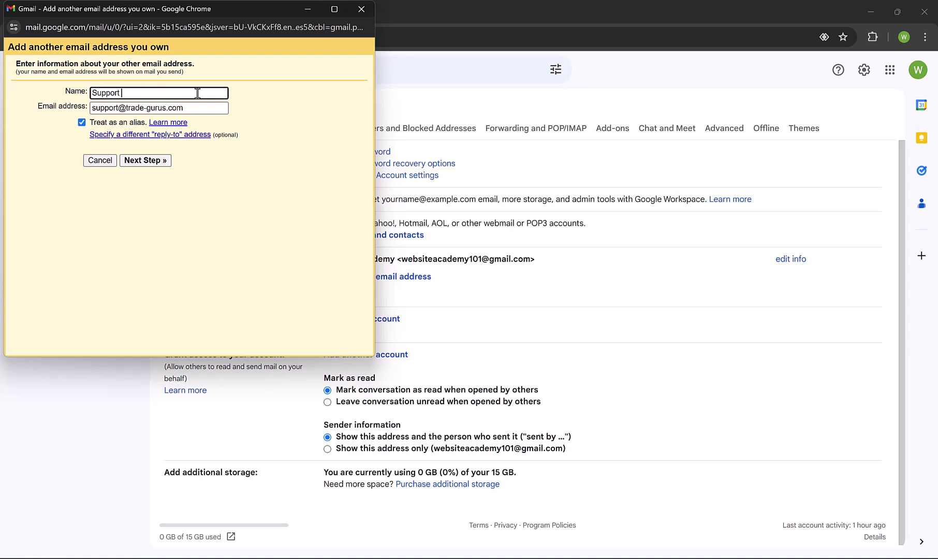
type(" - Trade Gurus")
Set the SMTP server to smtp.hostinger.com, copied from the hPanel server settings
left_click(149, 161)
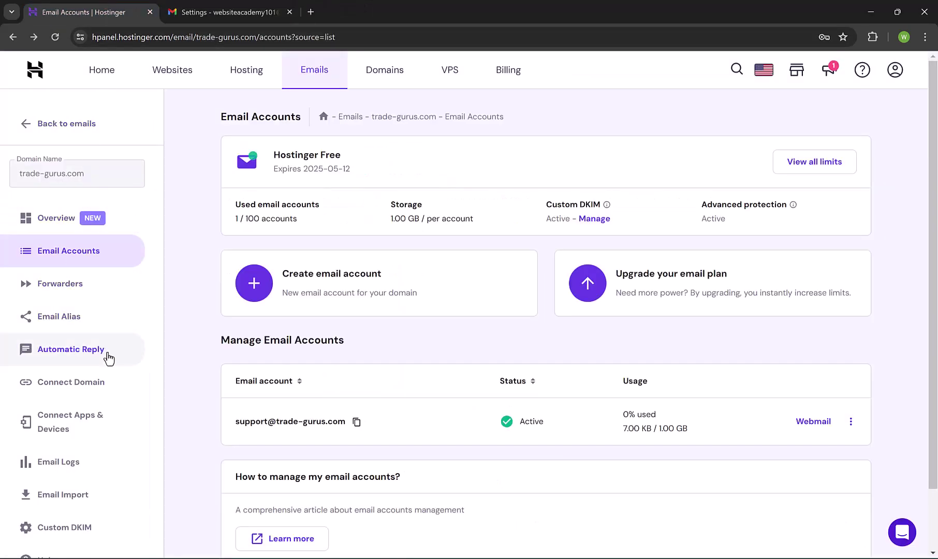
left_click(92, 421)
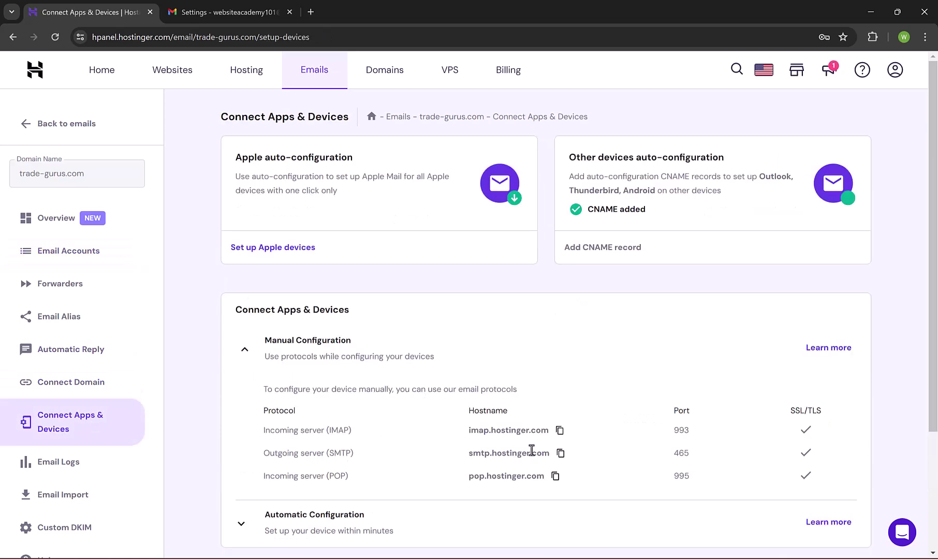
left_click(560, 453)
key("alt+Tab")
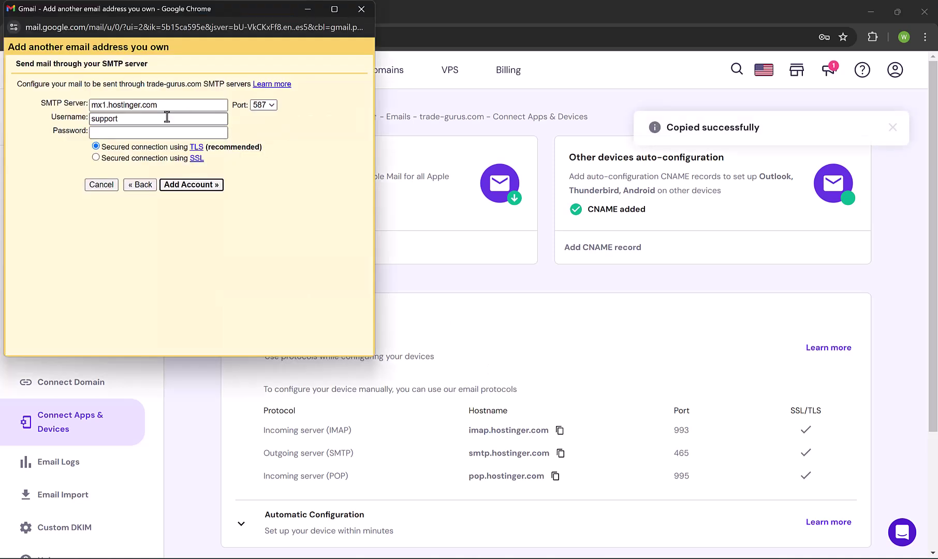
left_click_drag(160, 105, 92, 105)
key("ctrl+v")
Enter the mailbox username and password, choose port 465, and add the account
left_click(122, 119)
key("ctrl+a")
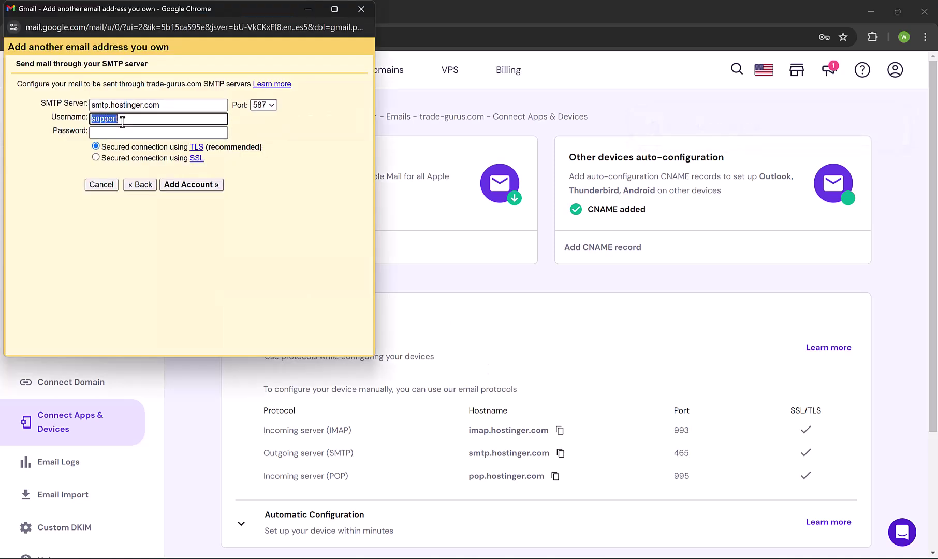
left_click(161, 133)
type("••••••••••")
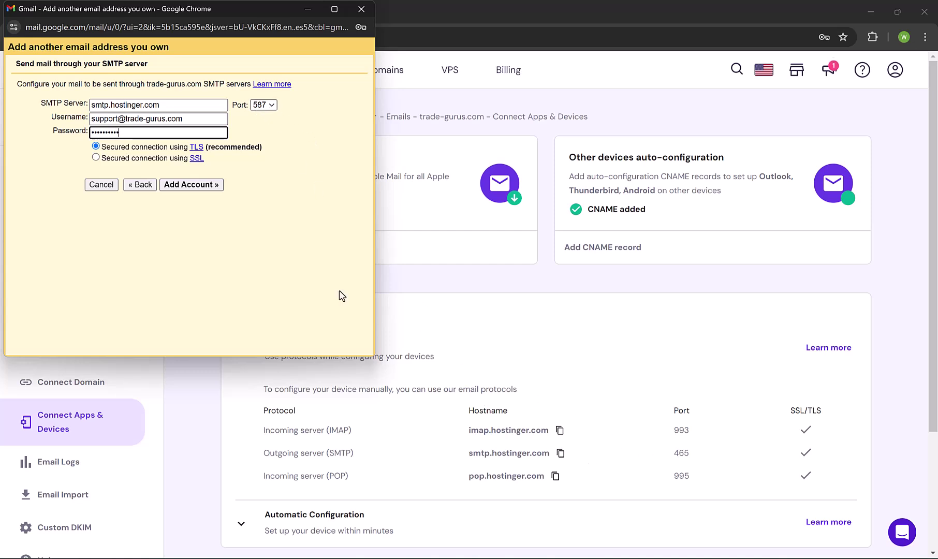
left_click(263, 106)
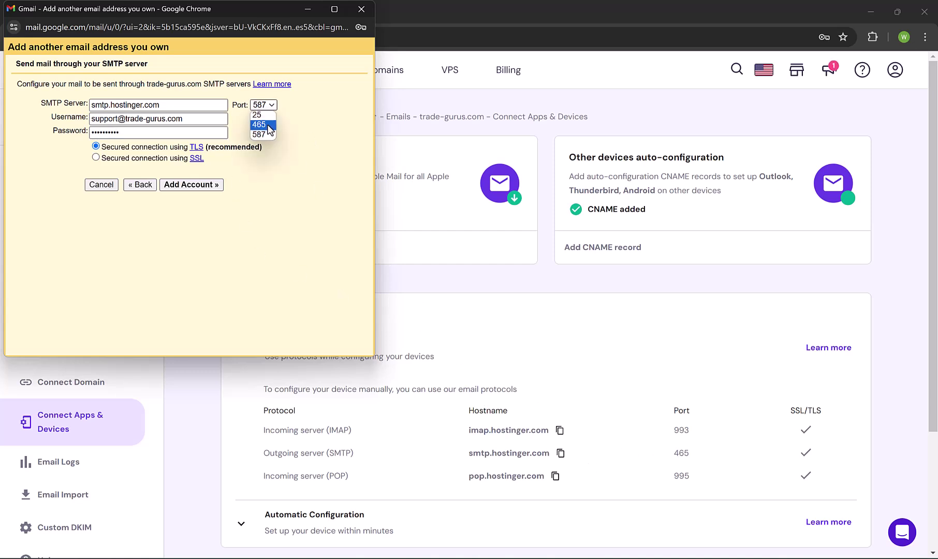
left_click(269, 129)
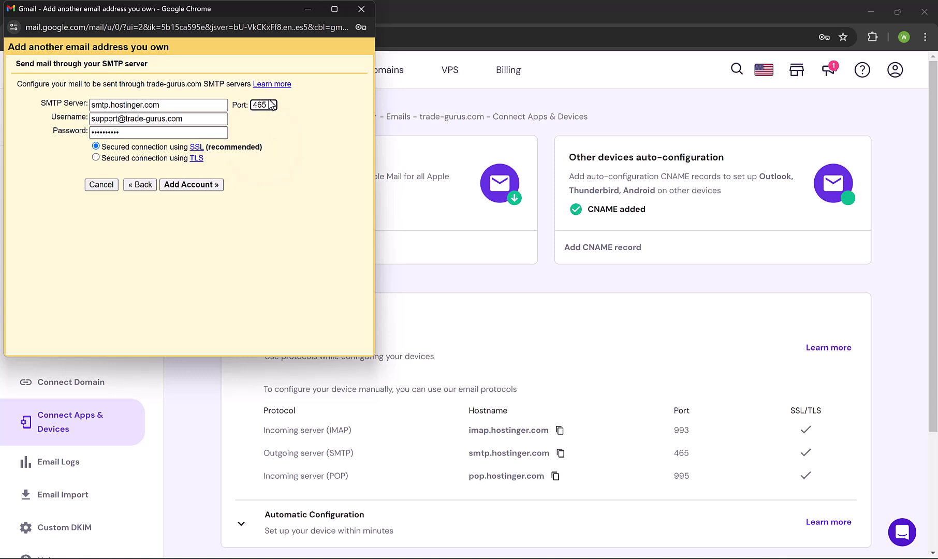
left_click(192, 185)
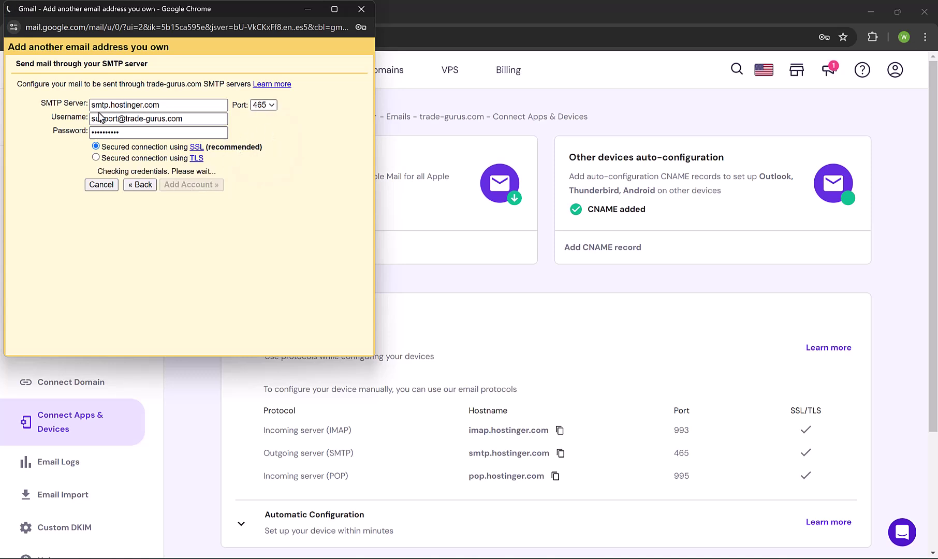
Open Gmail's confirmation email in Hostinger Webmail and confirm sending as the support address
left_click_drag(26, 63, 173, 63)
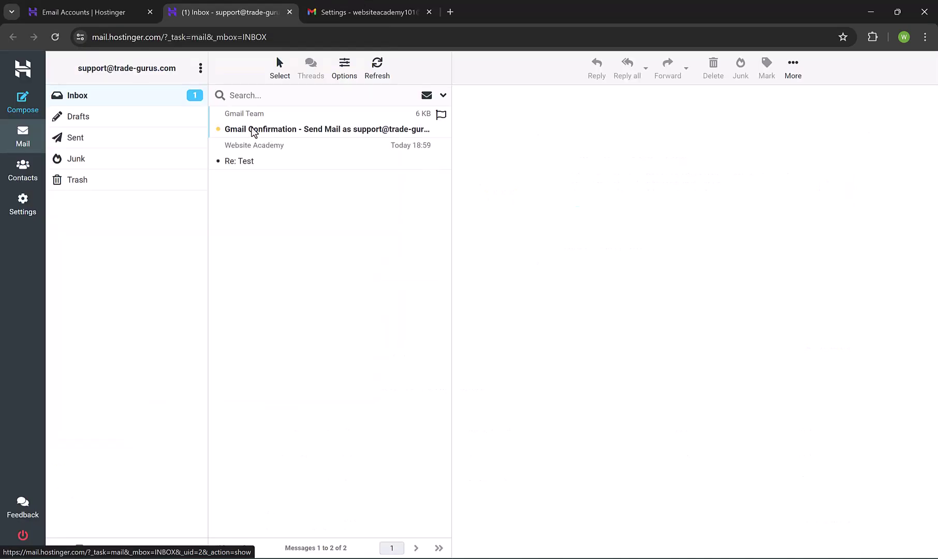
left_click(304, 131)
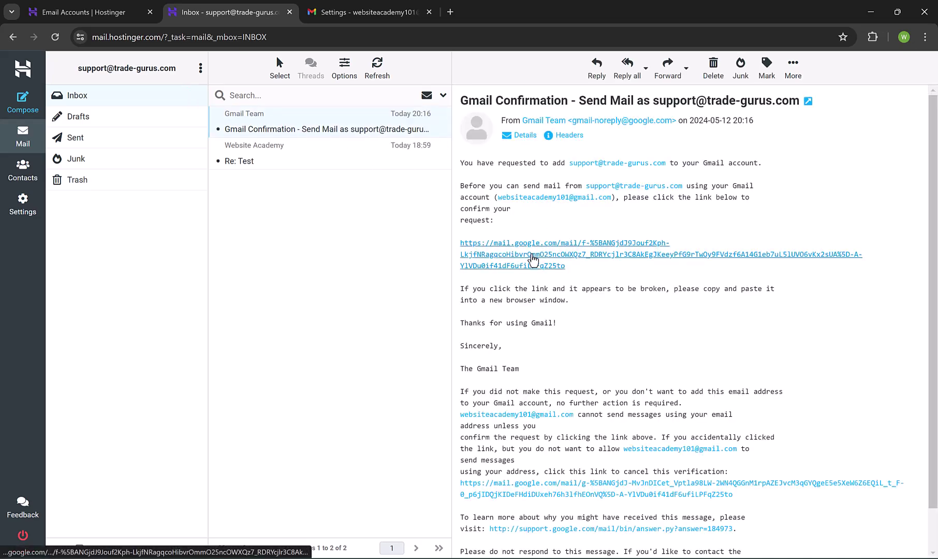
left_click(533, 259)
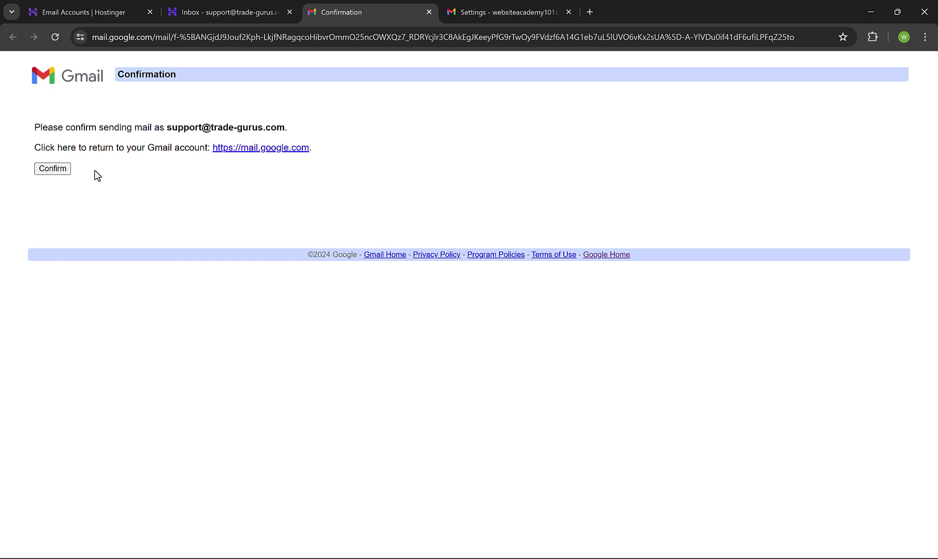
left_click(53, 168)
Start adding the support mailbox as a checked mail account, importing via POP3
key("ctrl+Tab")
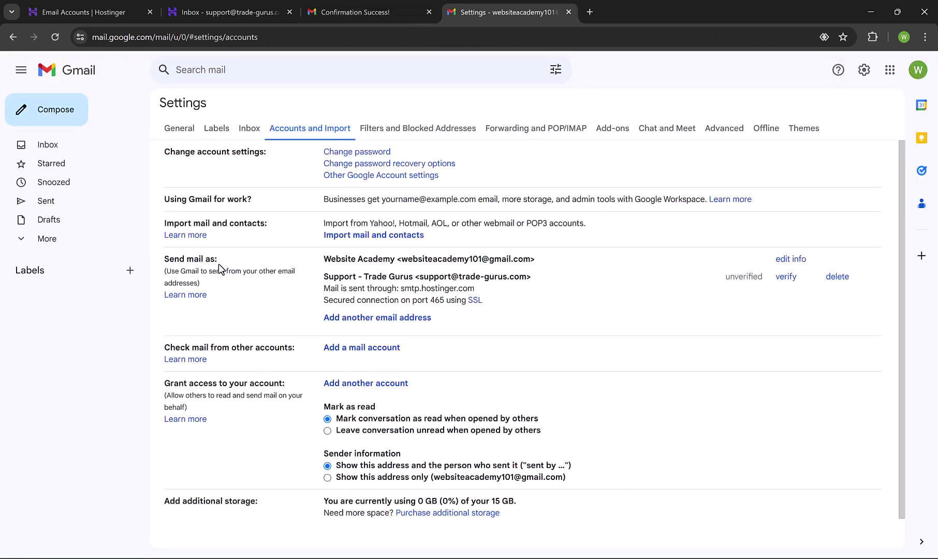
left_click_drag(325, 279, 541, 279)
left_click(455, 276)
left_click_drag(166, 348, 375, 363)
left_click(361, 352)
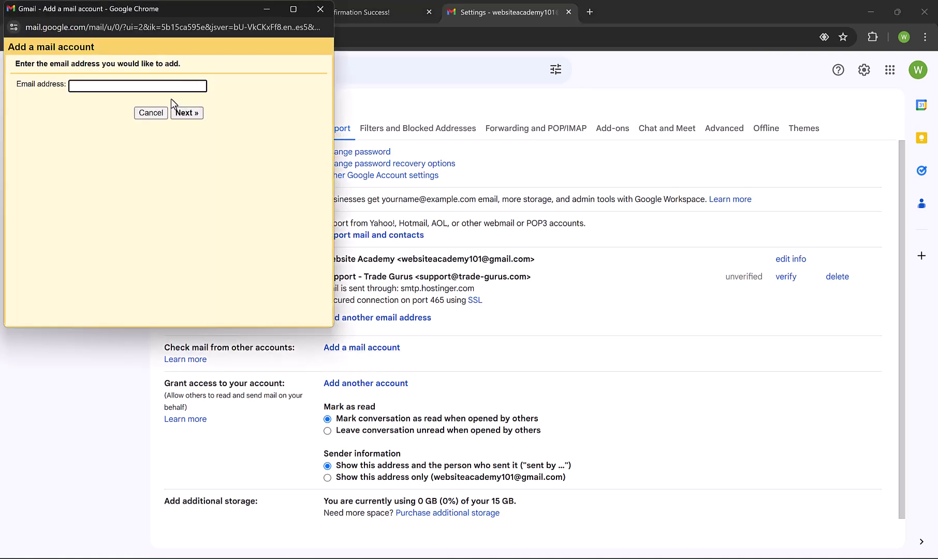
key("ctrl+v")
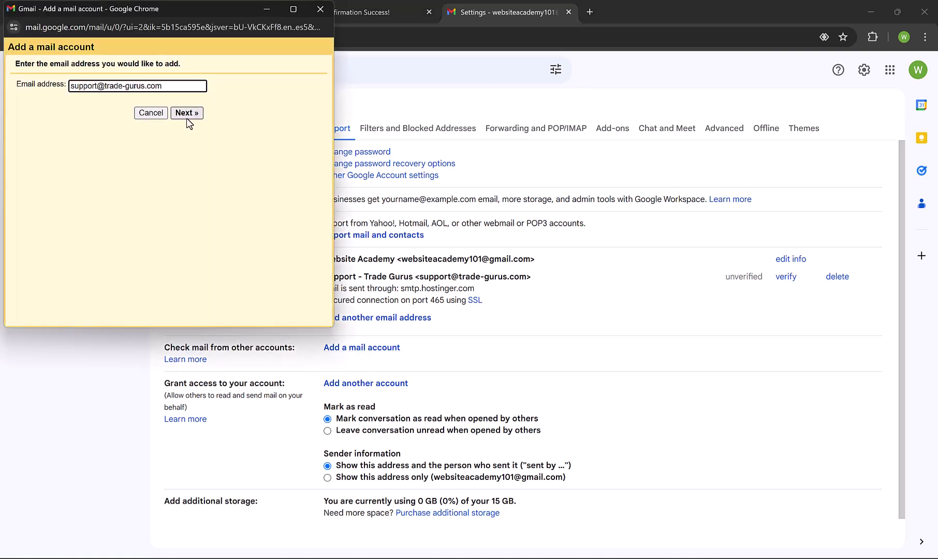
left_click(187, 114)
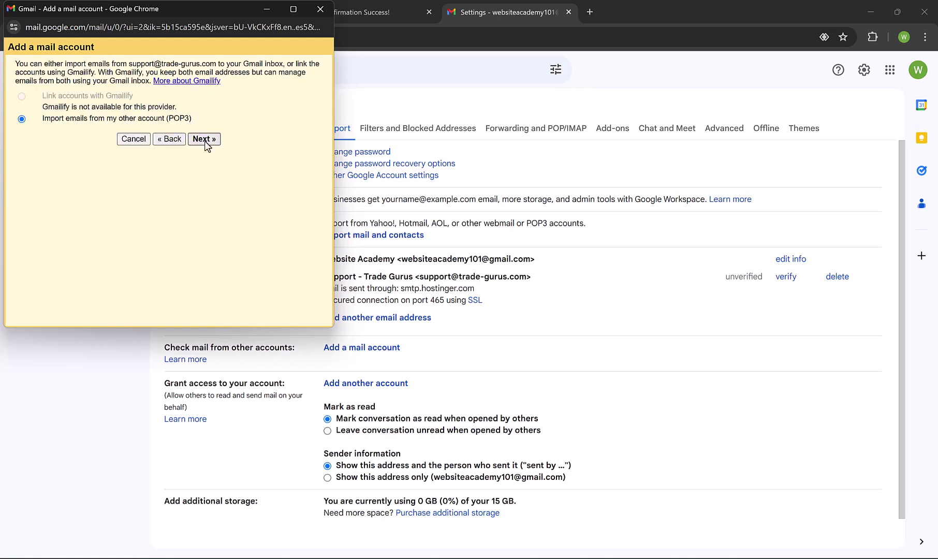
left_click(204, 140)
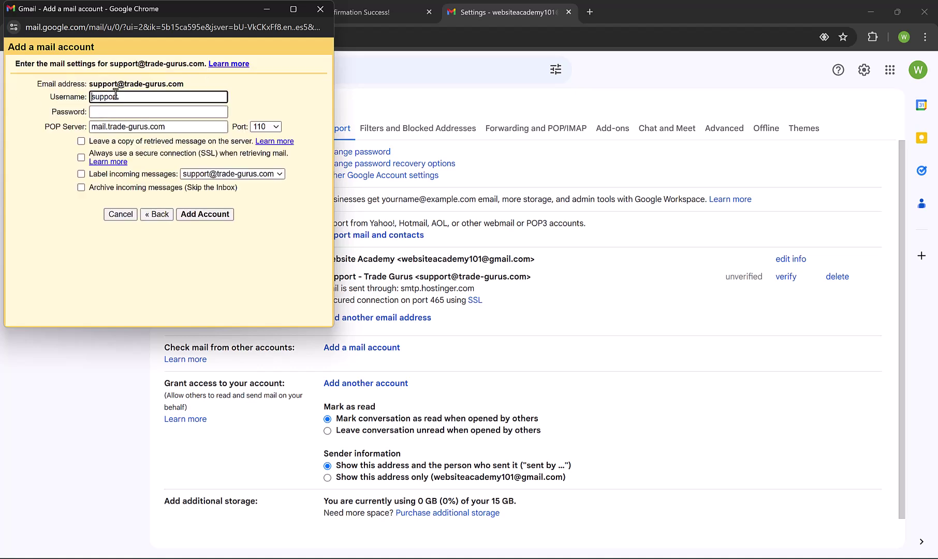
Enter the mailbox username and password and set the POP server to pop.hostinger.com
key("ctrl+v")
key("Delete")
key("Delete")
key("Delete")
key("Delete")
key("Delete")
key("Delete")
key("Delete")
key("Tab")
type("••••••••••")
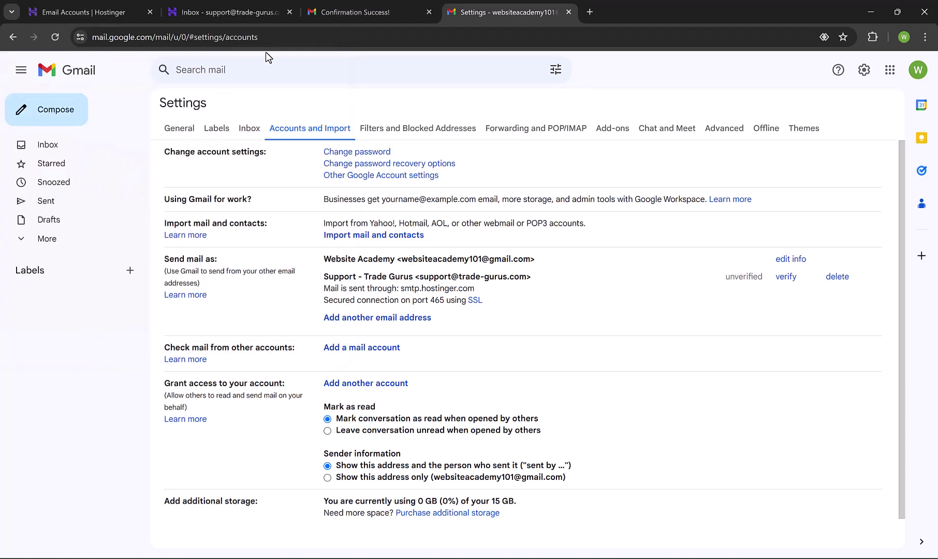
left_click(93, 12)
left_click(92, 422)
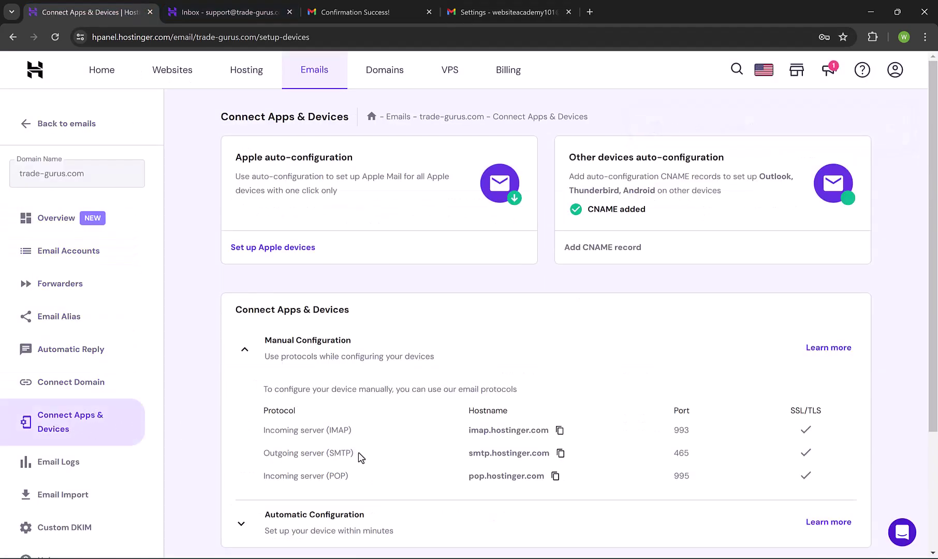
left_click(531, 458)
key("alt+Tab")
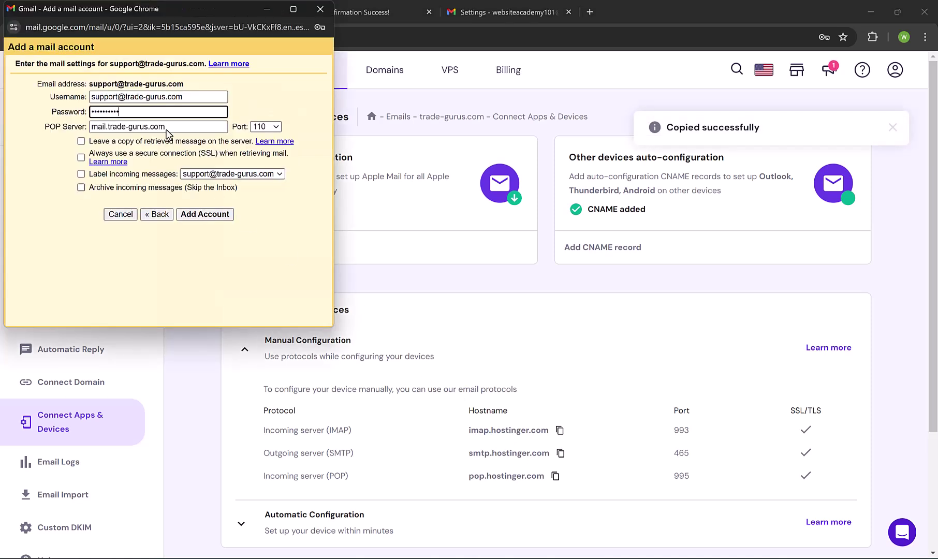
triple_click(145, 128)
key("ctrl+v")
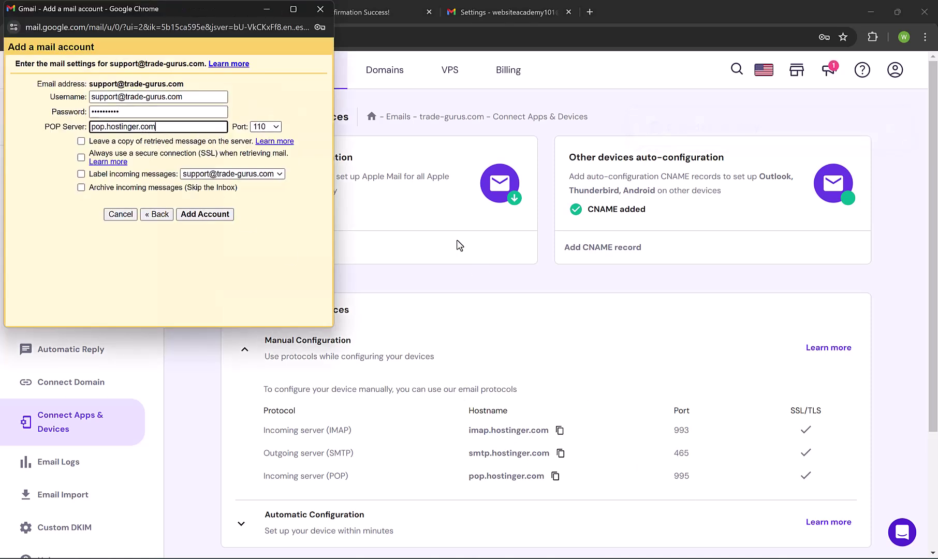
Choose port 995, enable SSL and leaving copies on the server, then add the account
left_click(265, 126)
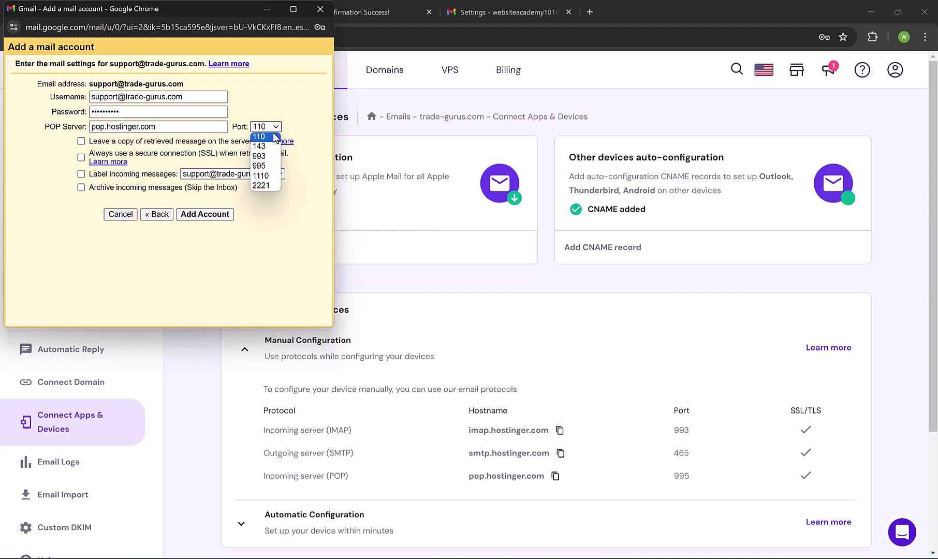
left_click(265, 167)
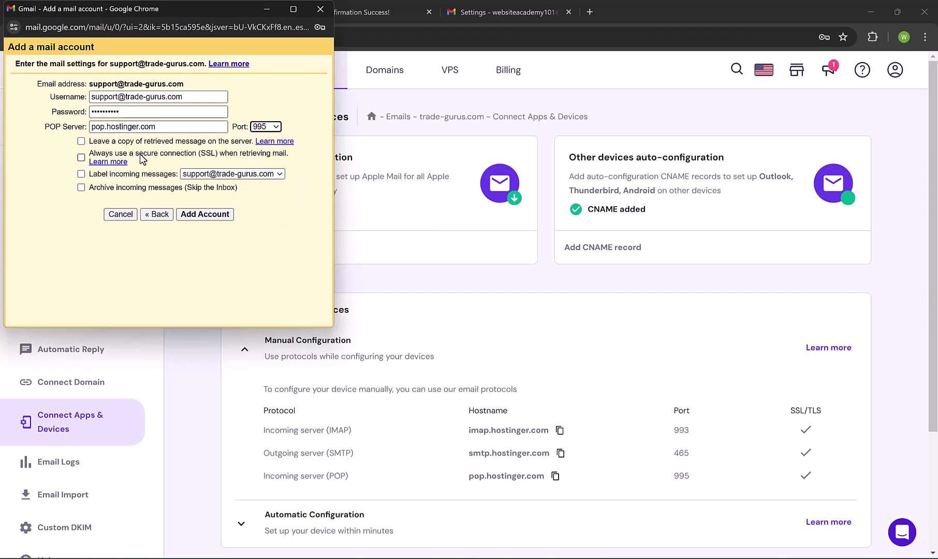
left_click(81, 158)
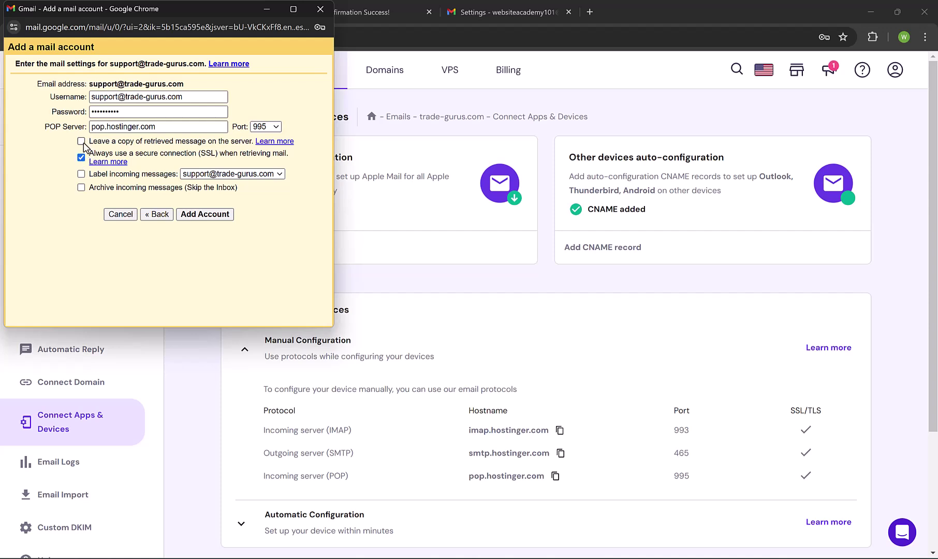
left_click(81, 141)
left_click(214, 220)
Compose a new message sent from Support - Trade Gurus
left_click_drag(324, 394, 443, 396)
left_click(470, 398)
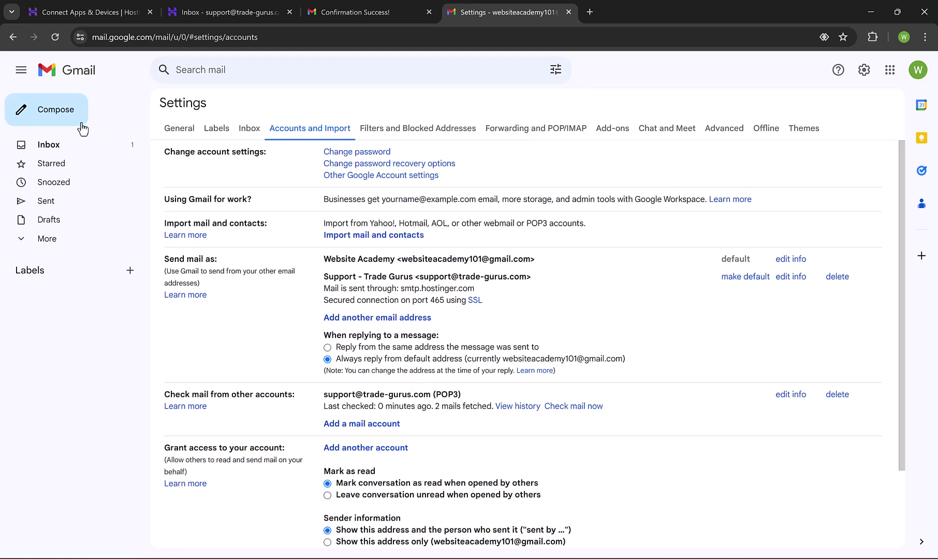
left_click(54, 117)
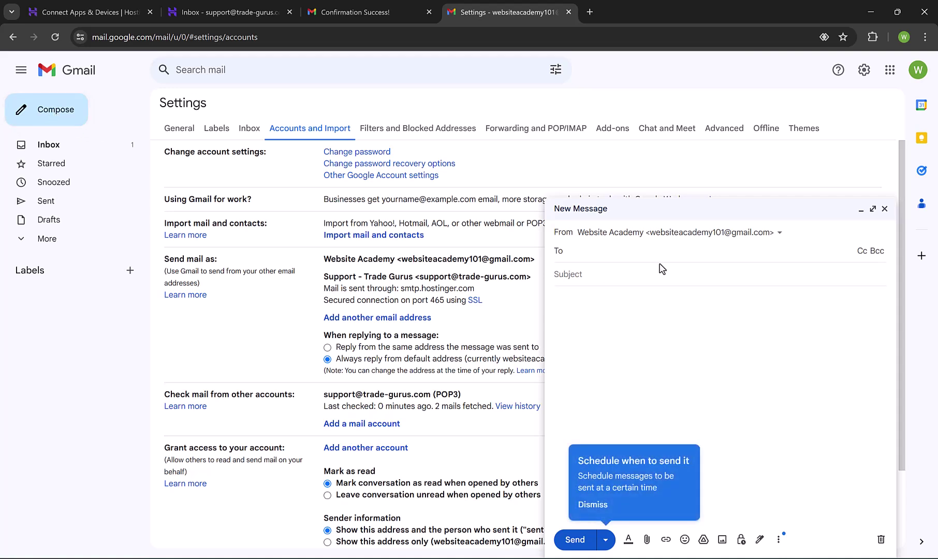
left_click(668, 233)
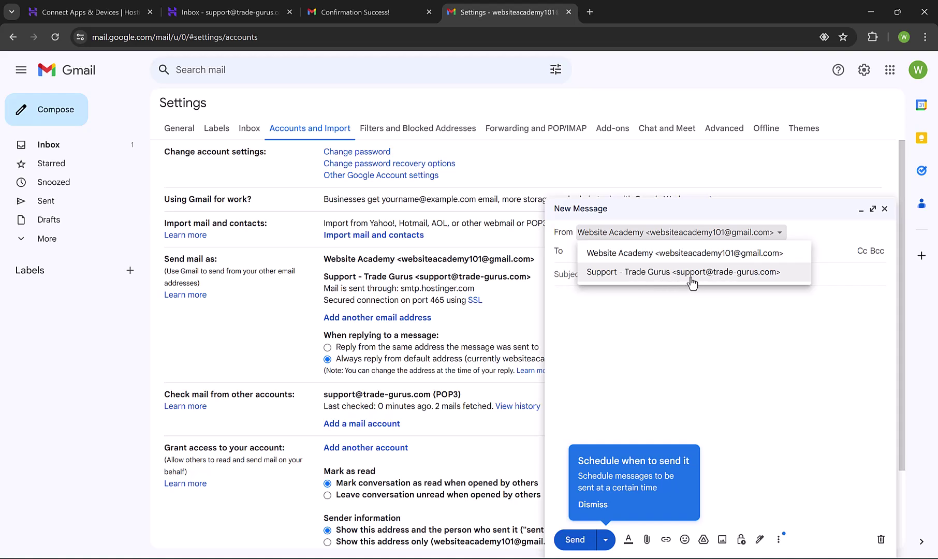
left_click(755, 278)
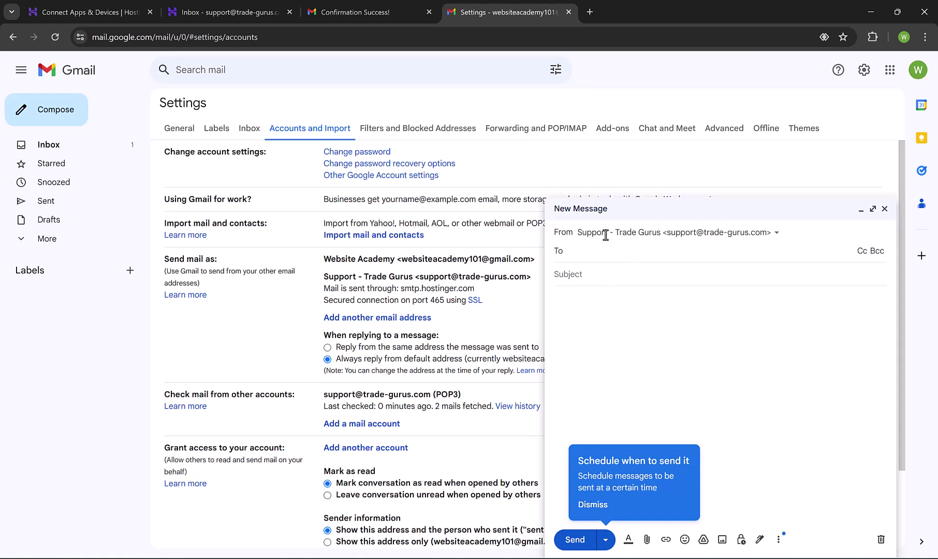
Close the draft, return to the Gmail inbox, and switch to the Hostinger panel
left_click(884, 209)
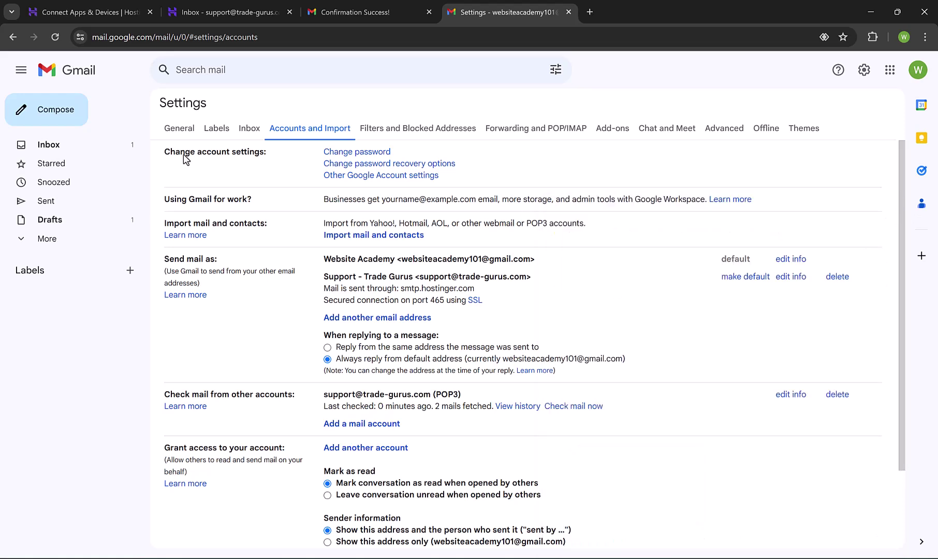
left_click(57, 149)
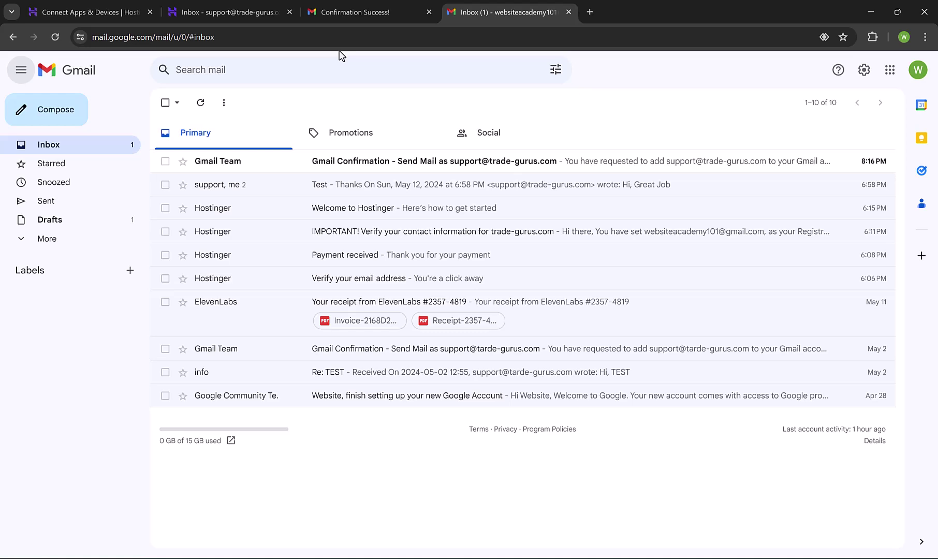
left_click(133, 10)
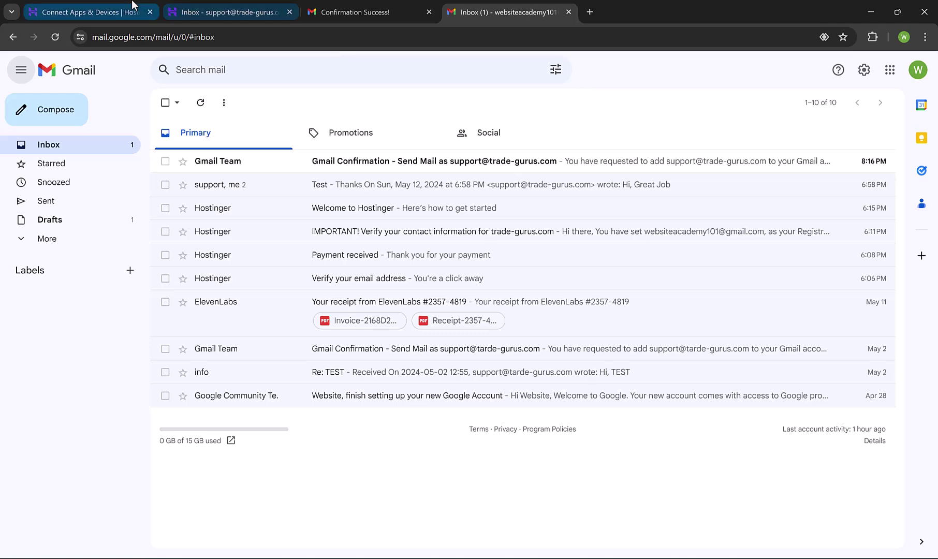
left_click(73, 262)
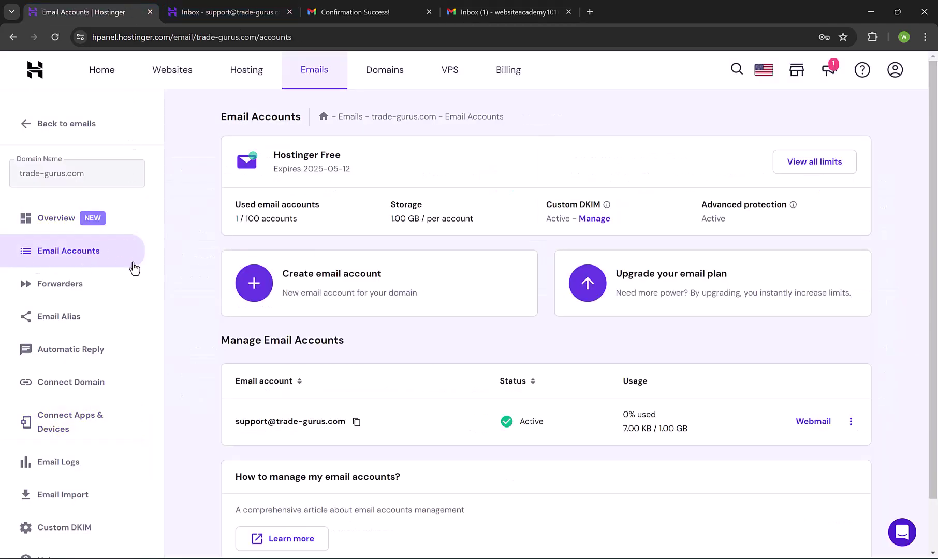
scroll(593, 262, "down", 1)
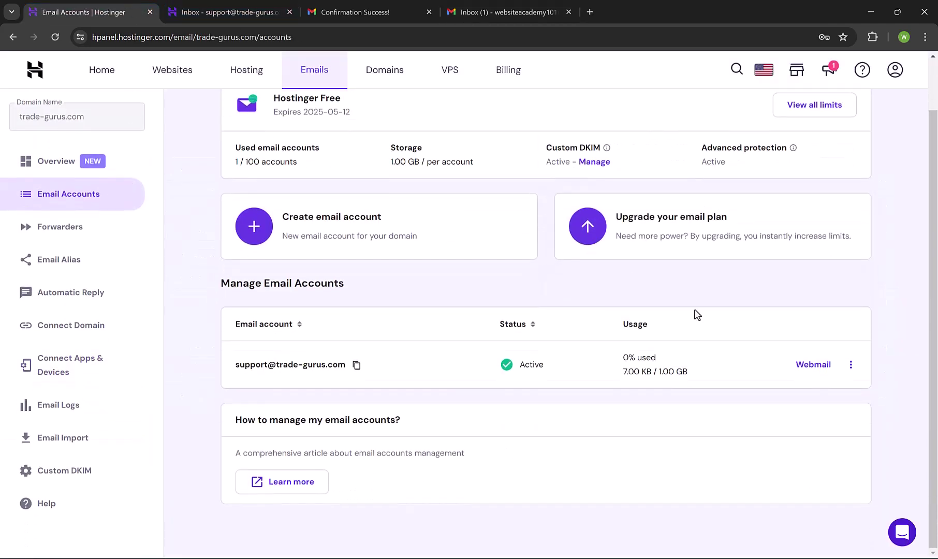
left_click(852, 366)
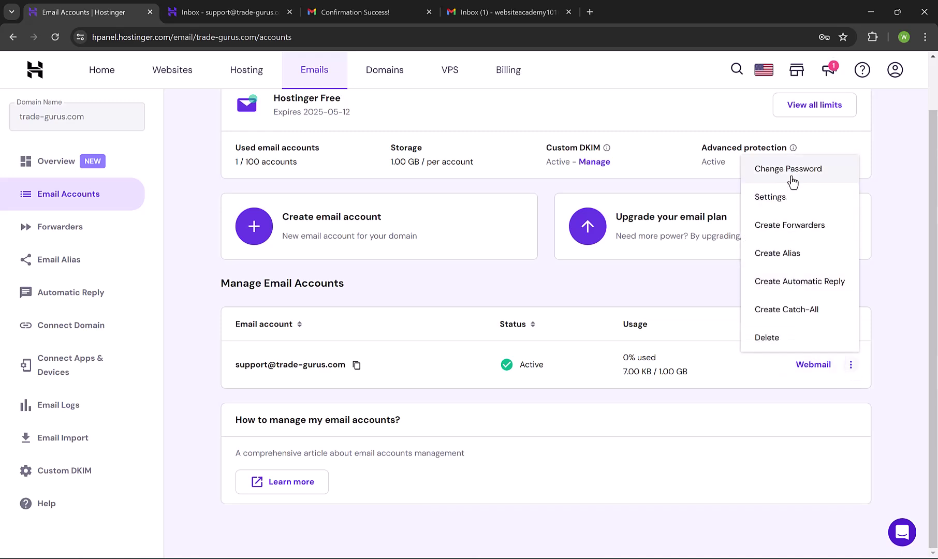
left_click(797, 236)
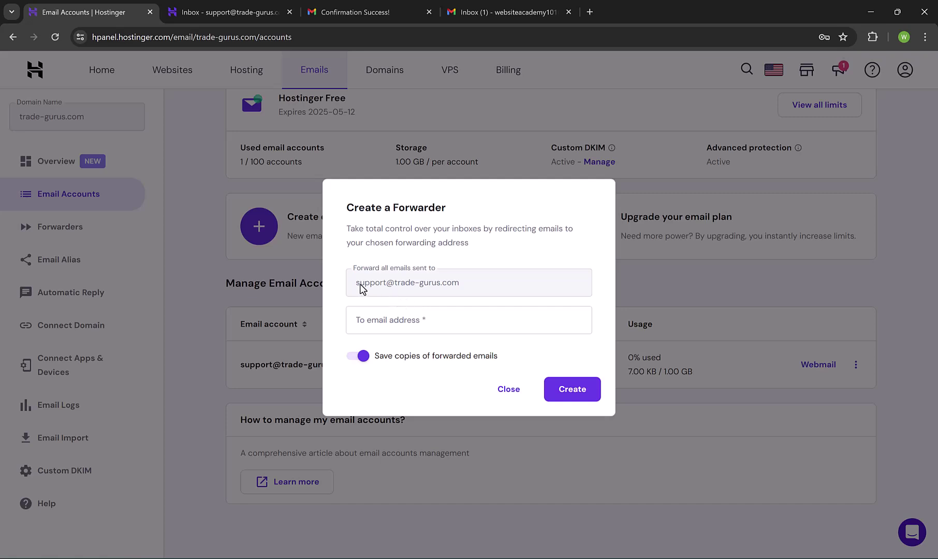
left_click(403, 319)
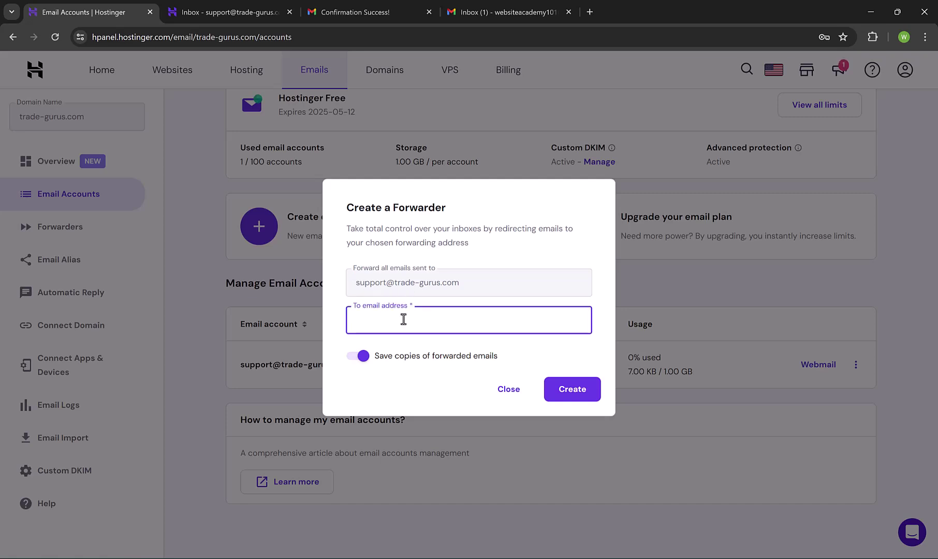
left_click(505, 388)
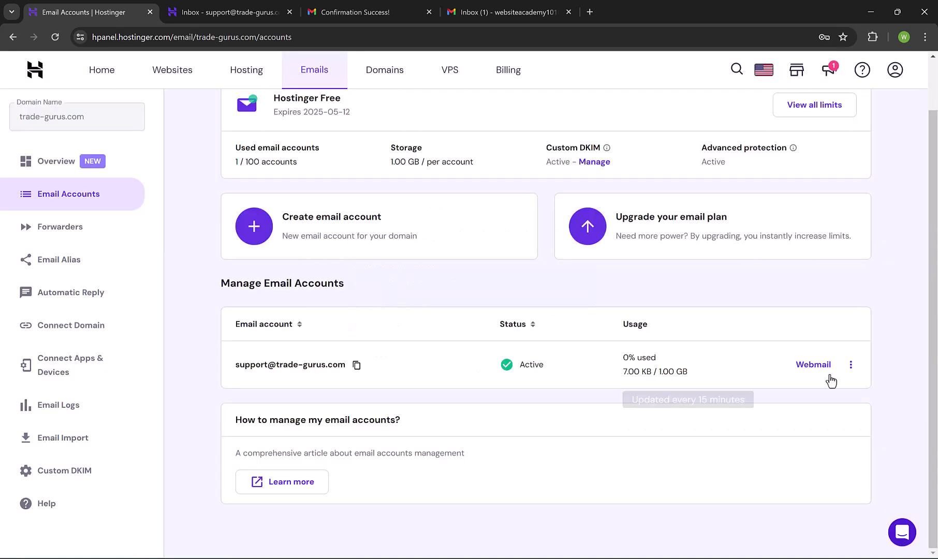
left_click(849, 365)
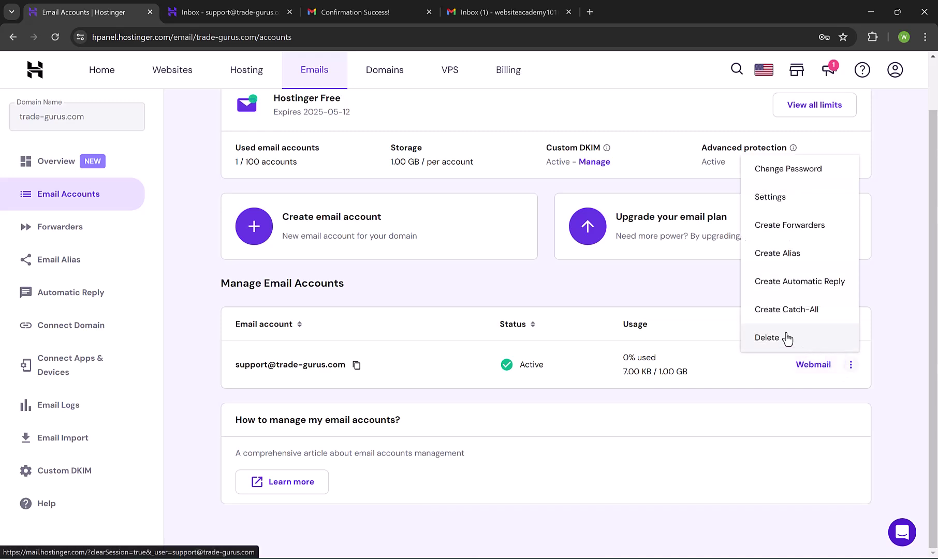
left_click(638, 286)
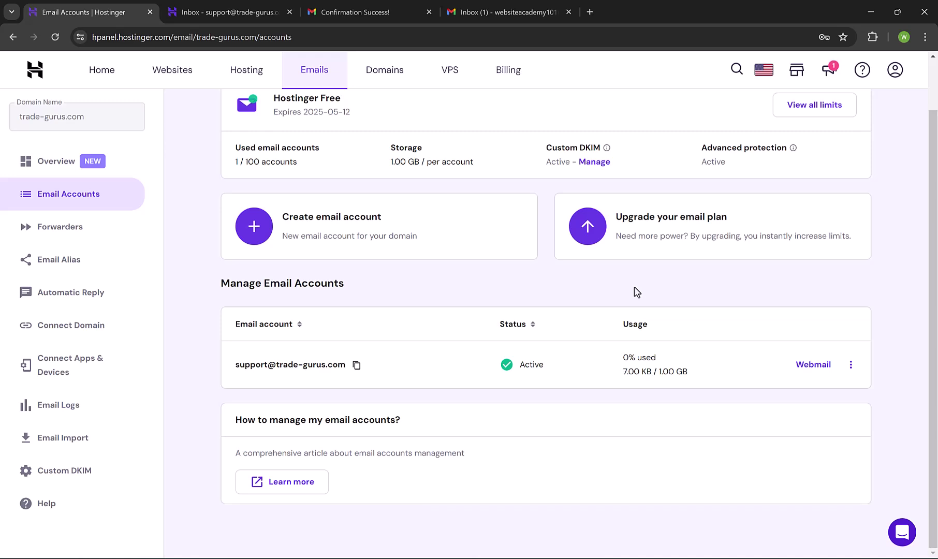
scroll(313, 188, "up", 1)
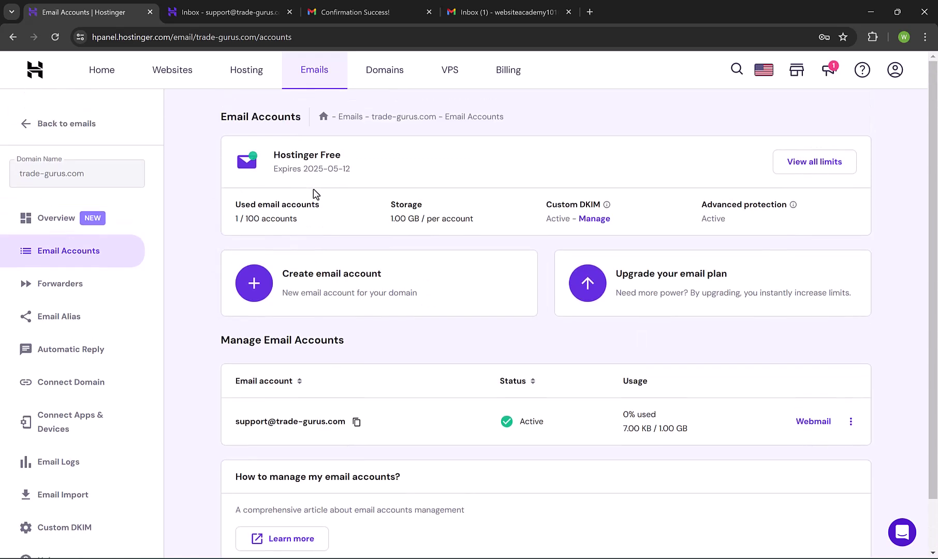